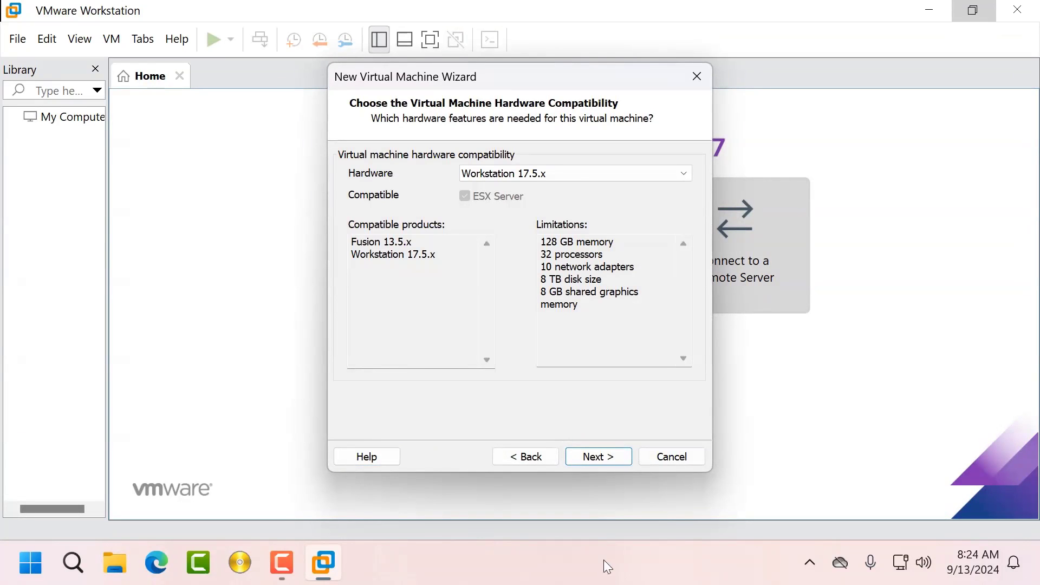
Accept Workstation 17.5.x hardware compatibility and choose to install the operating system later
{"action": "left_click", "coordinate": [595, 466]}
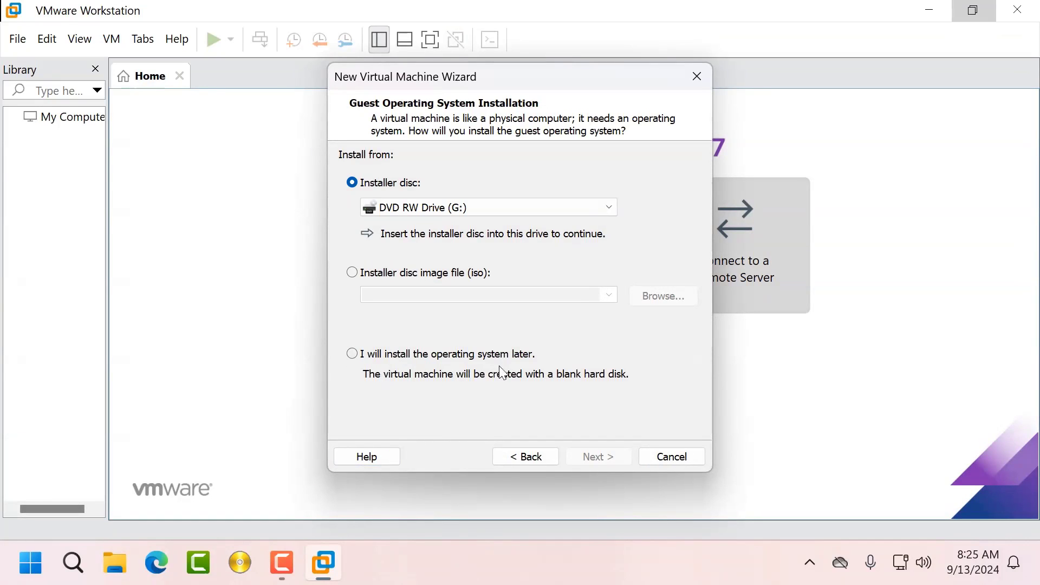
{"action": "left_click", "coordinate": [352, 354]}
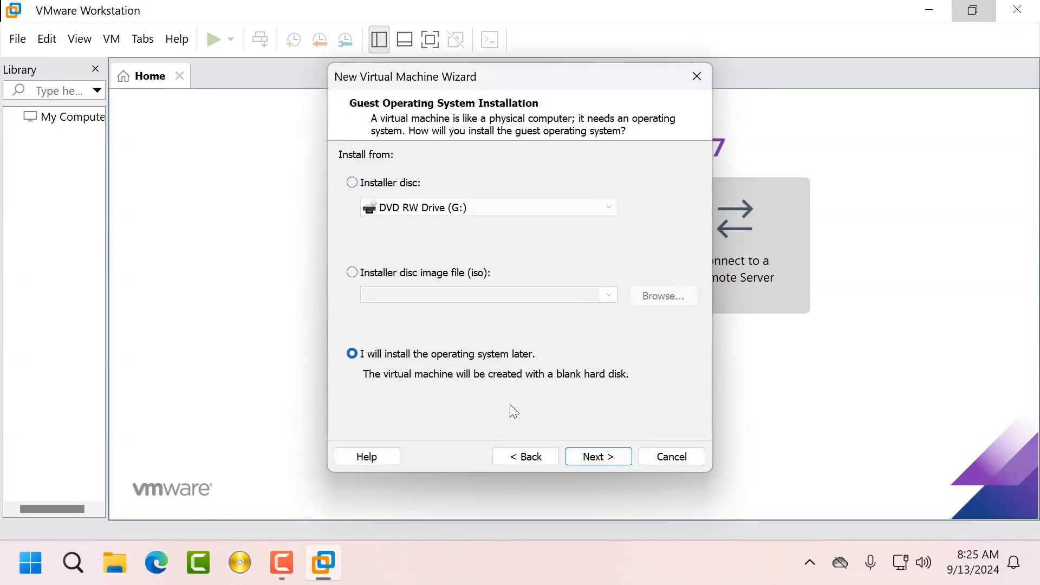
{"action": "left_click", "coordinate": [598, 459]}
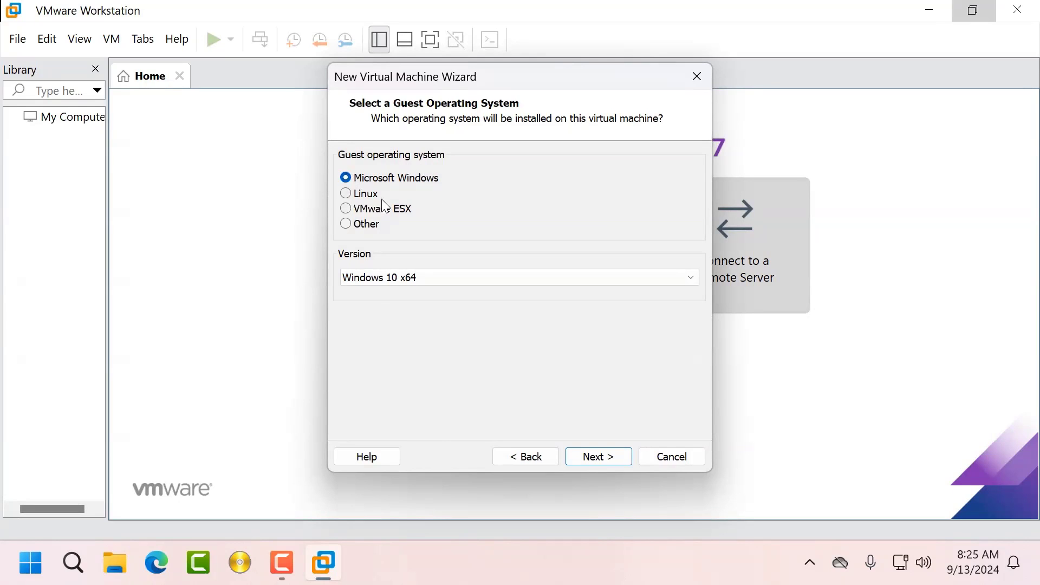
Set the guest operating system to Linux with version SUSE Linux Enterprise 15 64-bit
{"action": "left_click", "coordinate": [347, 194]}
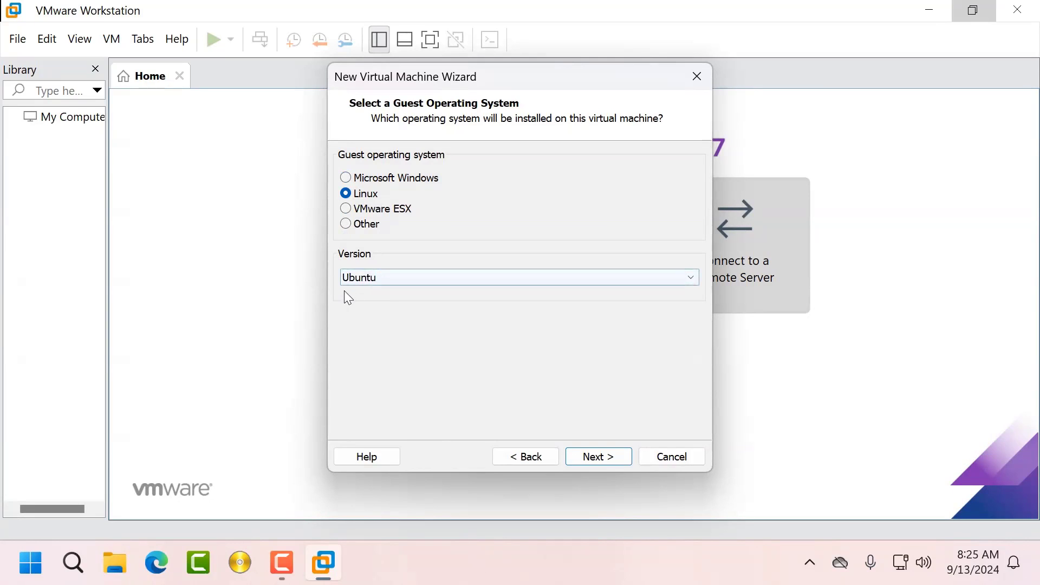
{"action": "left_click", "coordinate": [694, 281]}
{"action": "left_click_drag", "start_coordinate": [694, 279], "coordinate": [691, 250]}
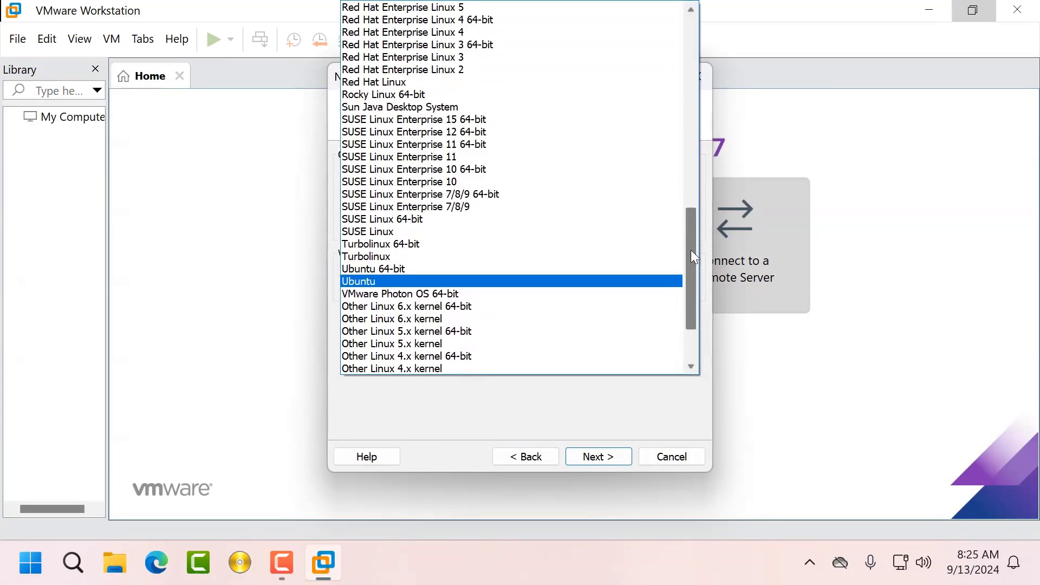
{"action": "left_click", "coordinate": [464, 119]}
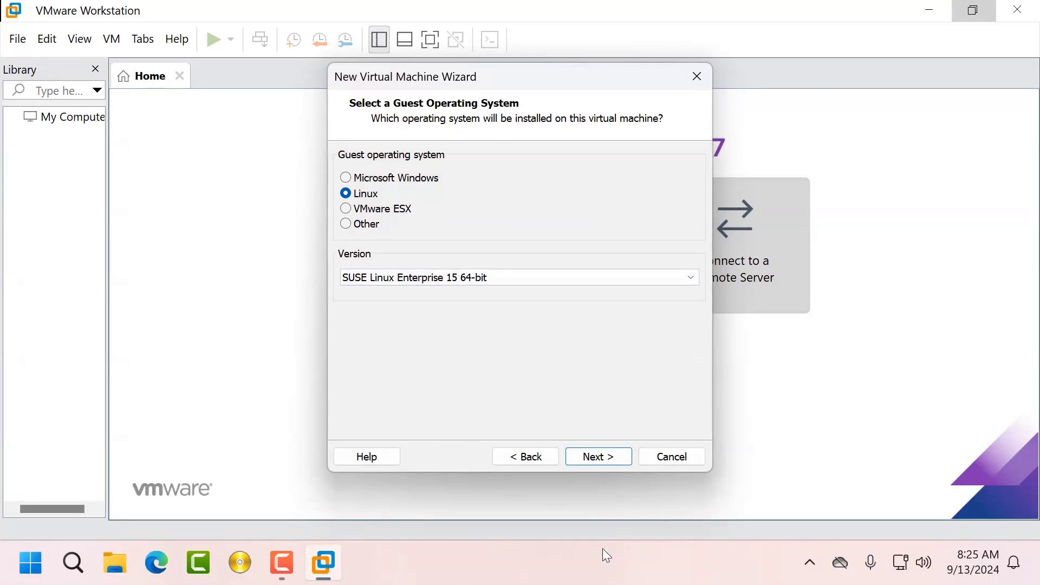
{"action": "left_click", "coordinate": [601, 458]}
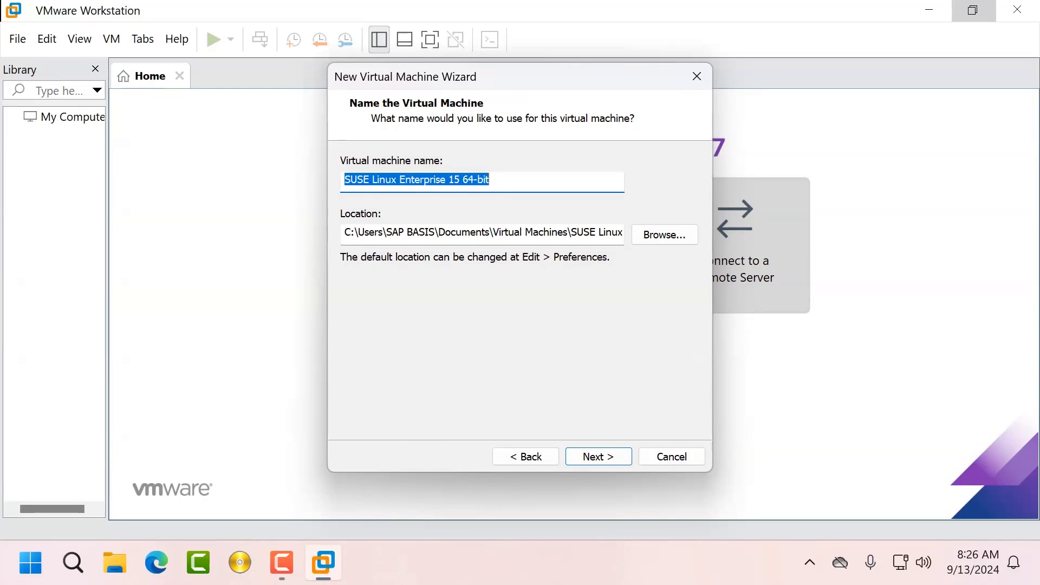
Name the virtual machine HDB and set its location to the HDB folder on the F: drive
{"action": "type", "text": "HDB"}
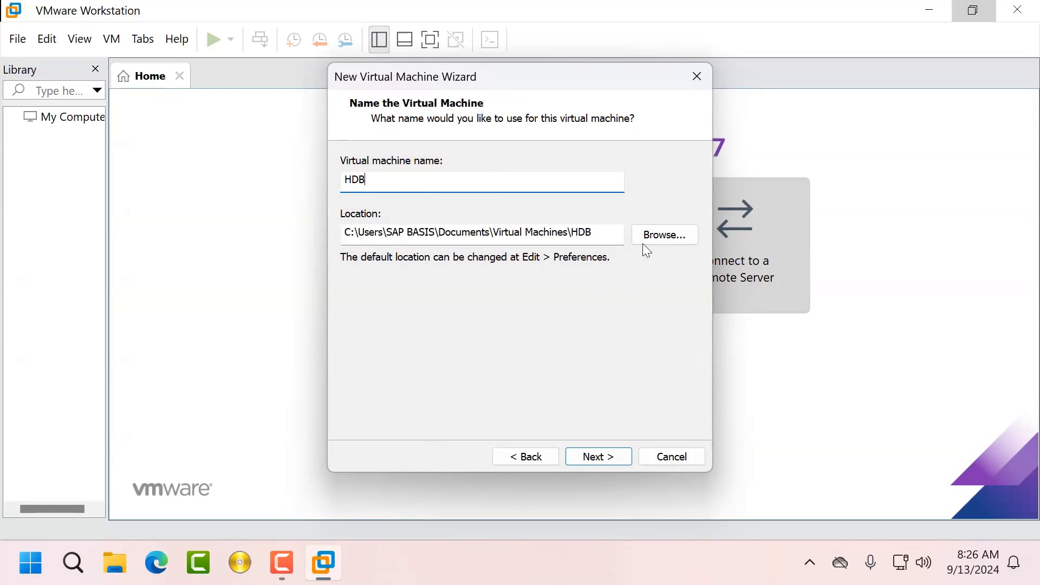
{"action": "left_click", "coordinate": [677, 240]}
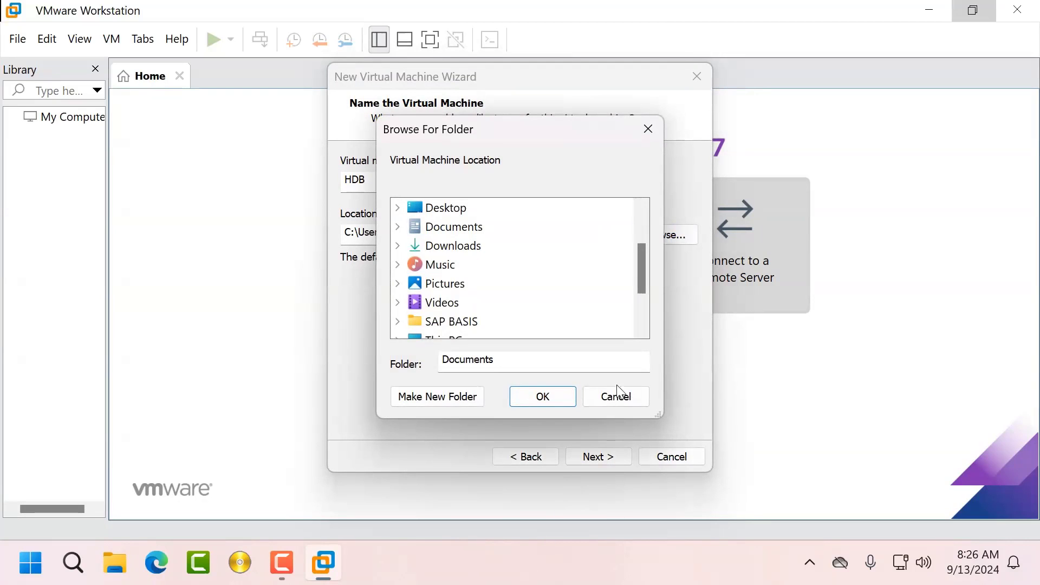
{"action": "left_click", "coordinate": [642, 331]}
{"action": "double_click", "coordinate": [643, 331]}
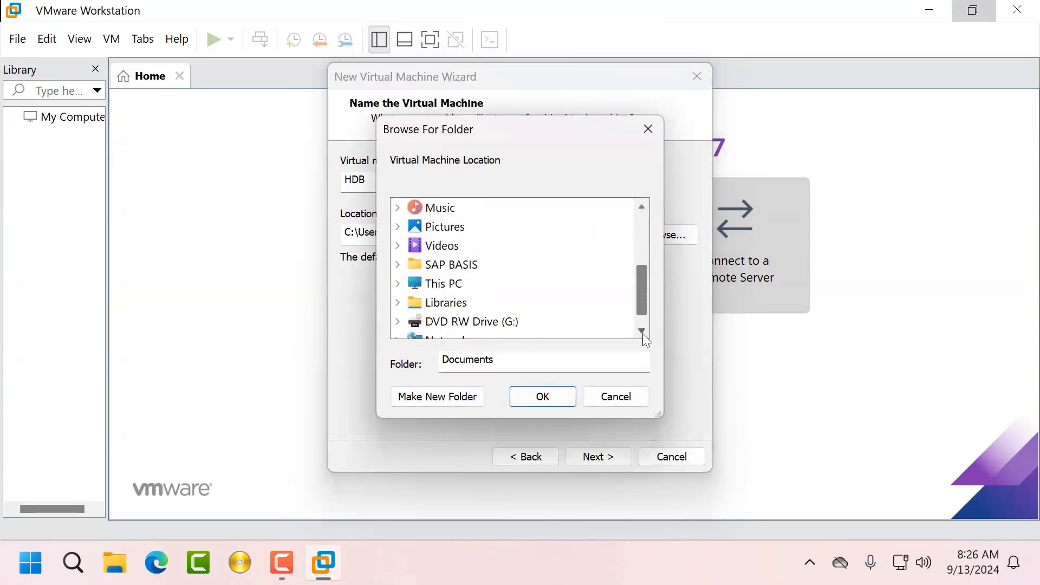
{"action": "left_click", "coordinate": [643, 331]}
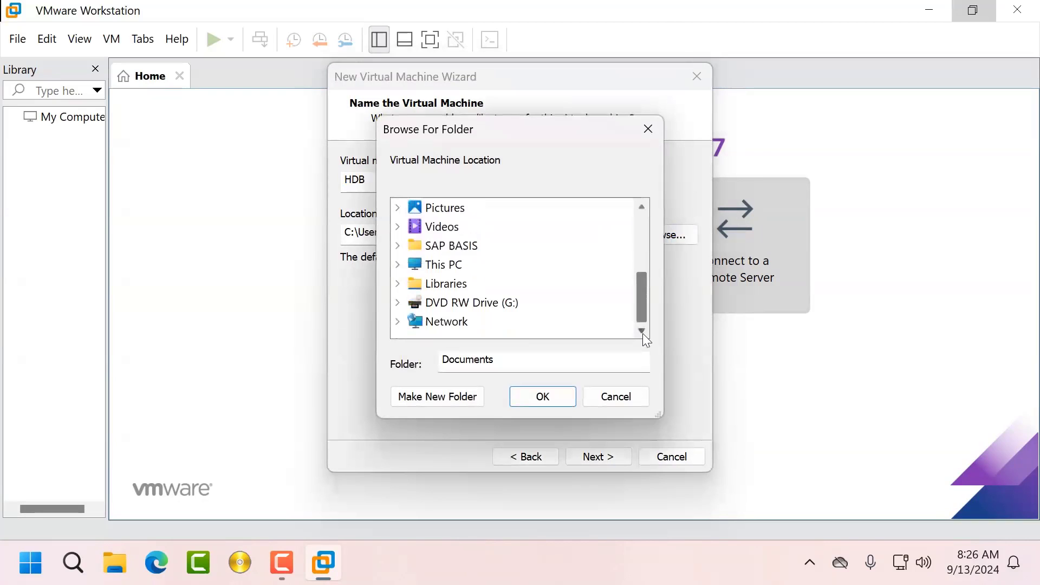
{"action": "left_click", "coordinate": [397, 265]}
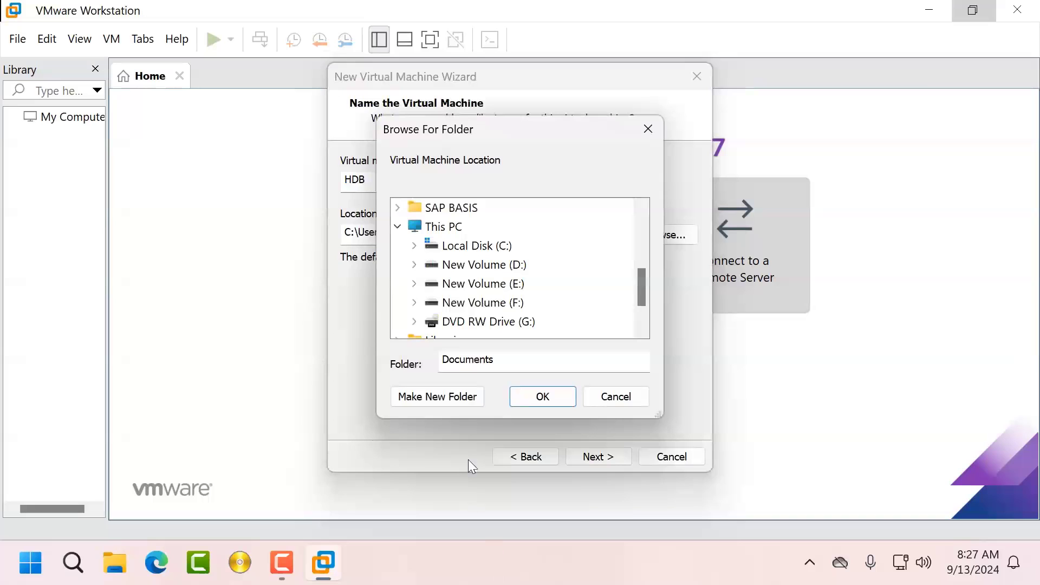
{"action": "left_click", "coordinate": [414, 302]}
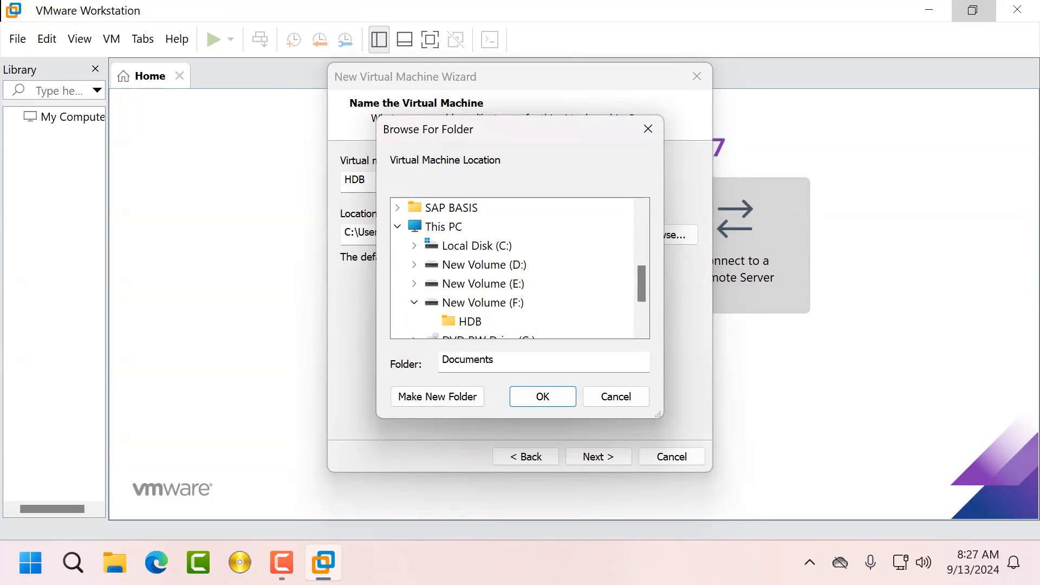
{"action": "left_click", "coordinate": [470, 321]}
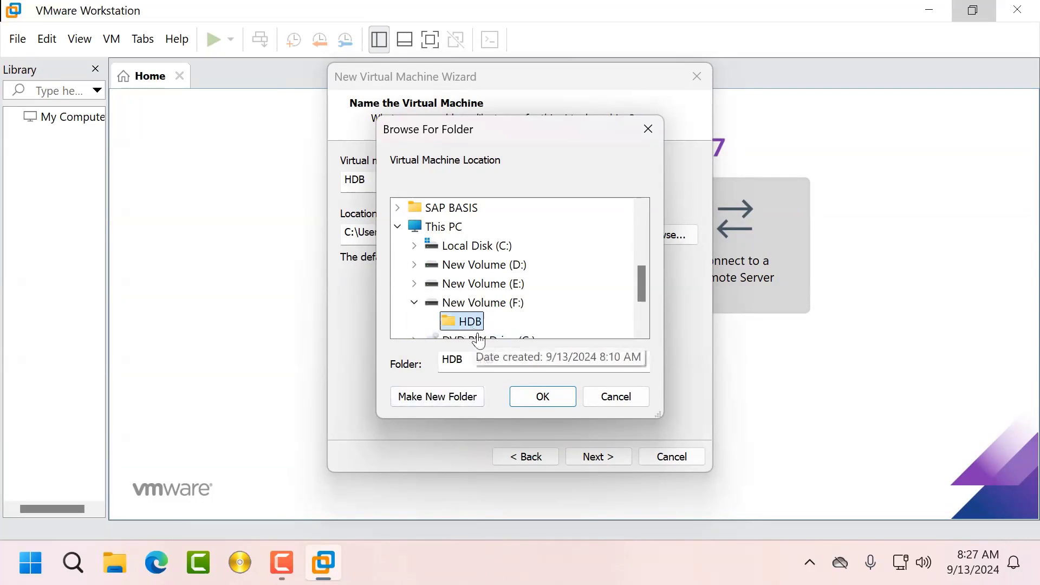
{"action": "left_click", "coordinate": [543, 398]}
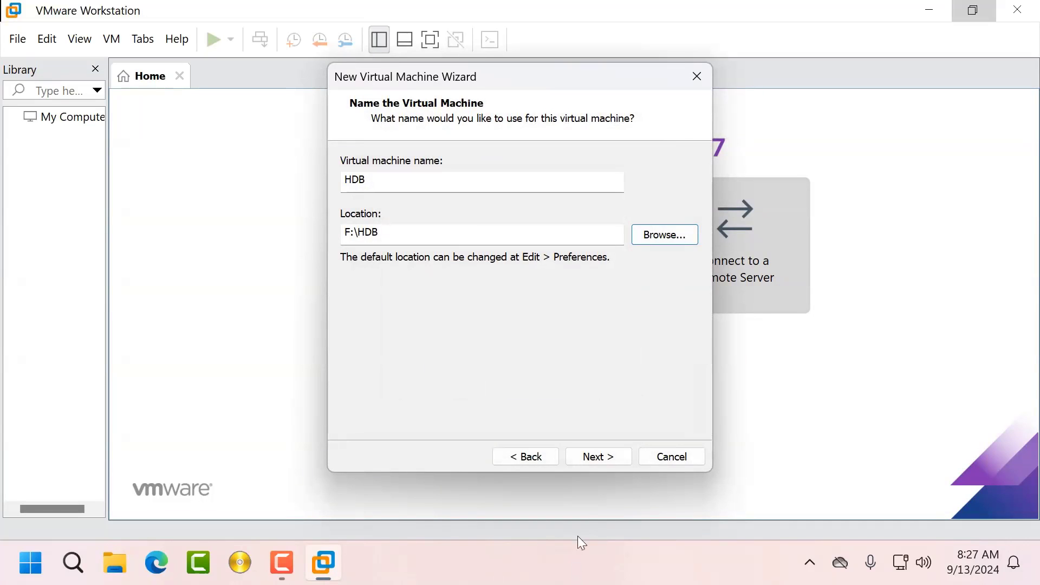
{"action": "left_click", "coordinate": [597, 463]}
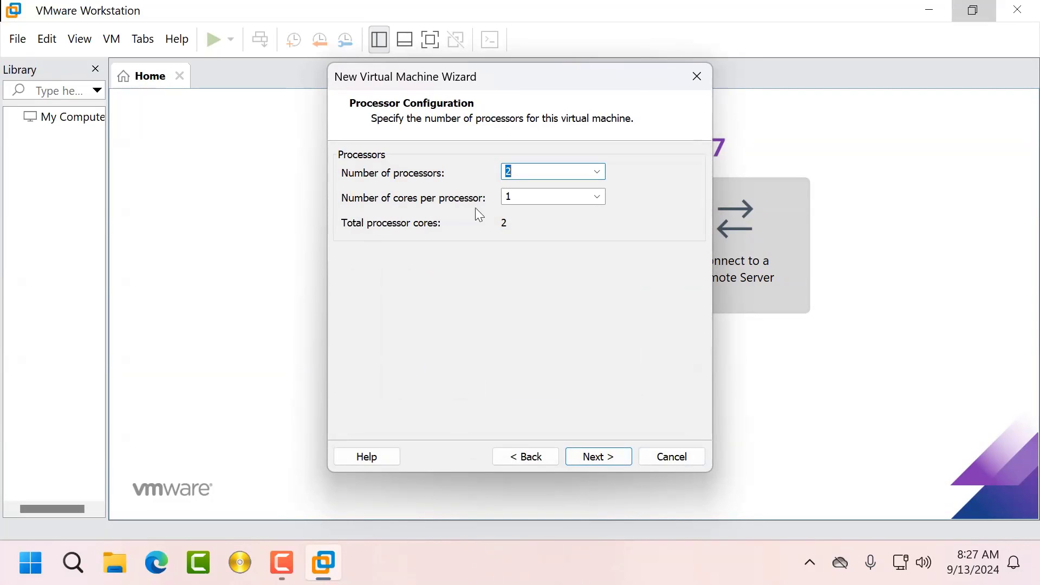
Set the number of cores per processor to 16, keeping 2 processors
{"action": "left_click", "coordinate": [597, 197]}
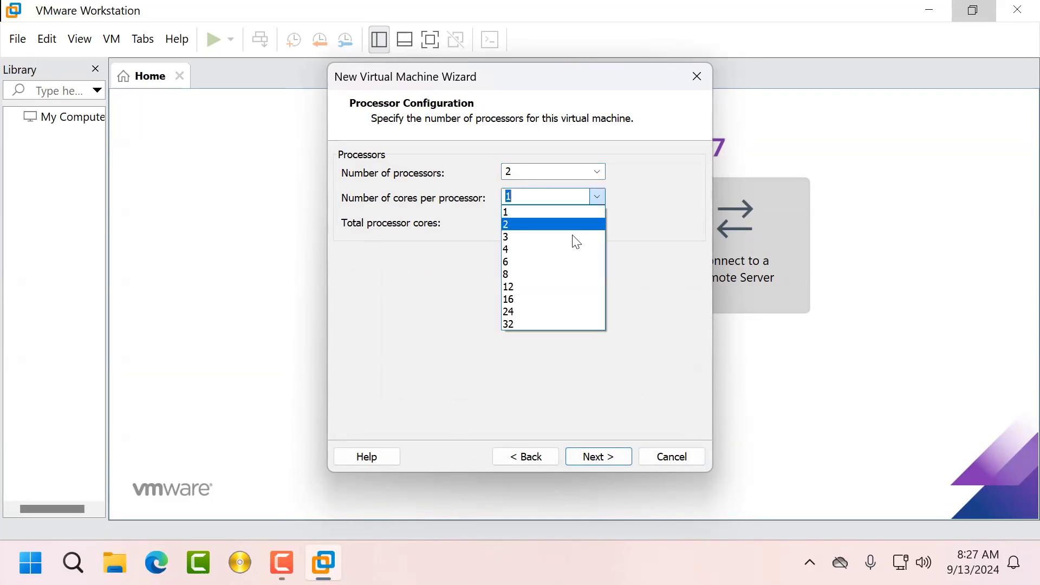
{"action": "left_click", "coordinate": [531, 299]}
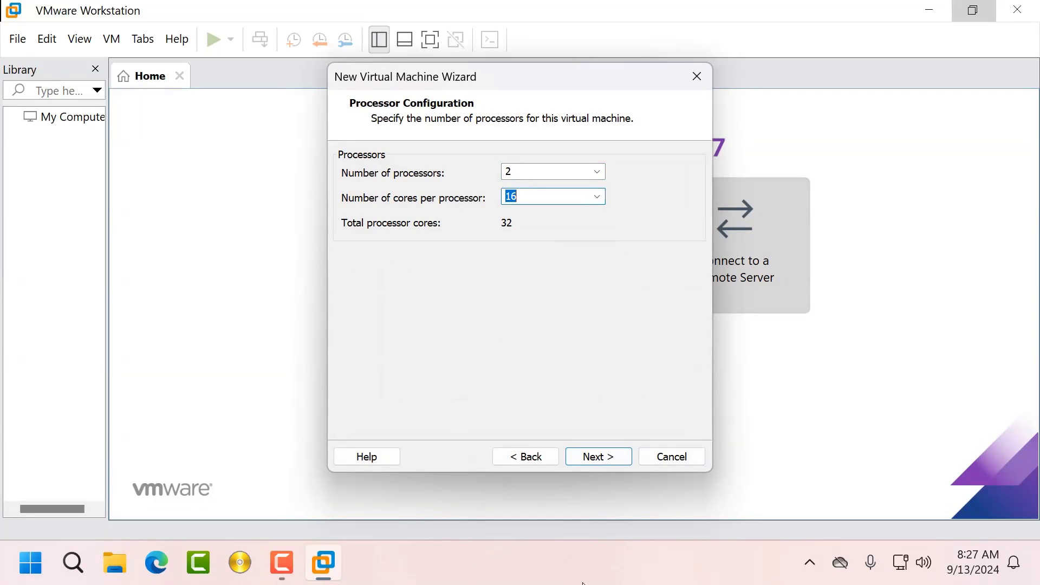
{"action": "left_click", "coordinate": [598, 458]}
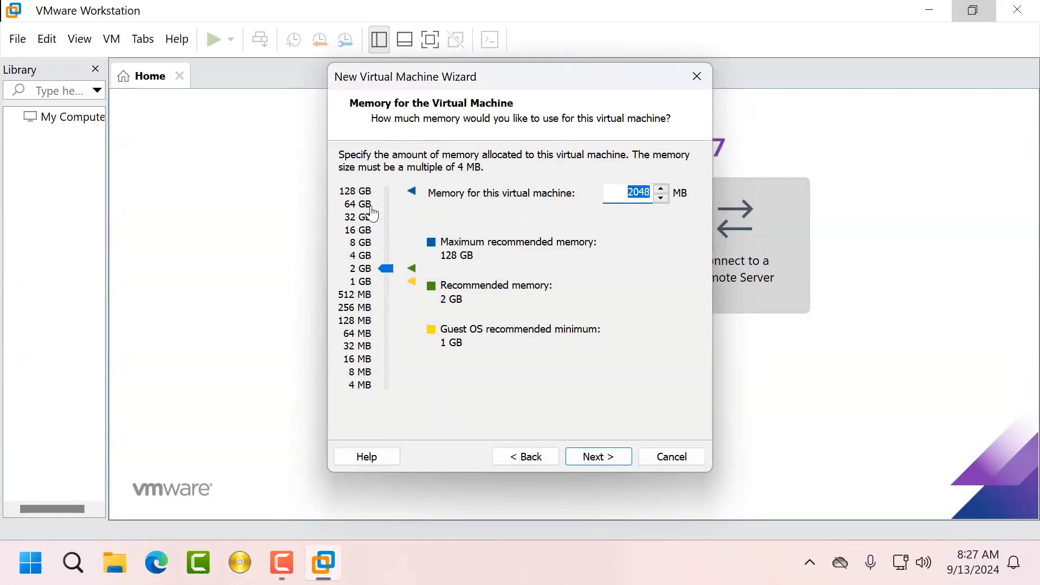
Allocate 128 GB of memory to the virtual machine and select bridged networking
{"action": "left_click", "coordinate": [362, 192]}
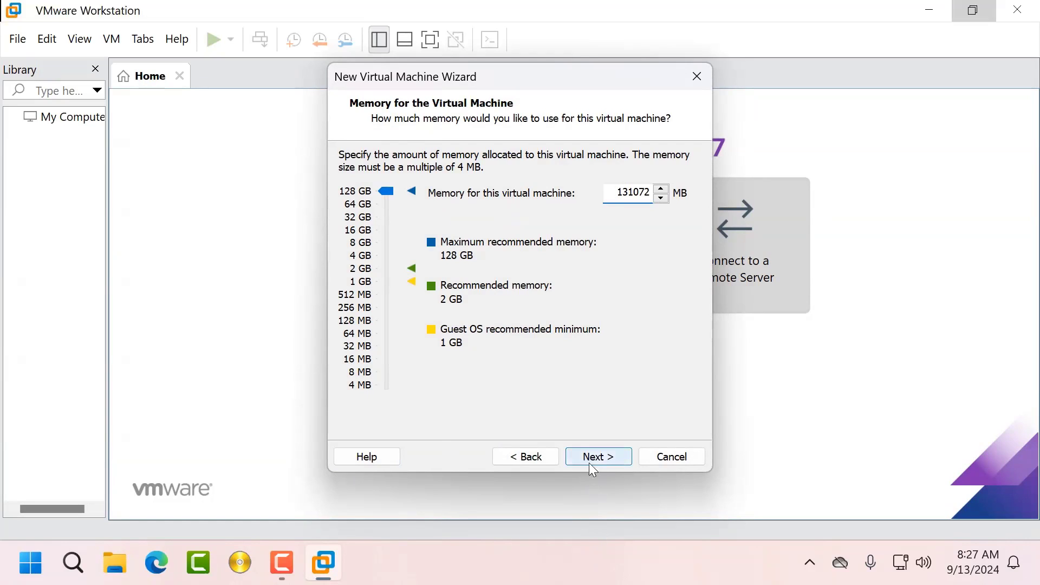
{"action": "left_click", "coordinate": [601, 469]}
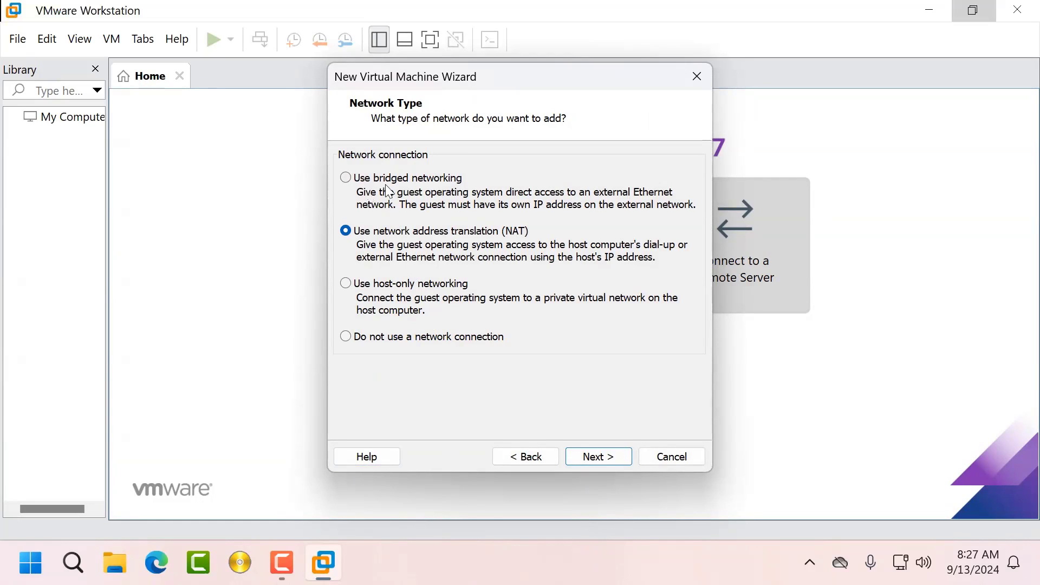
{"action": "left_click", "coordinate": [346, 178]}
{"action": "left_click", "coordinate": [599, 460]}
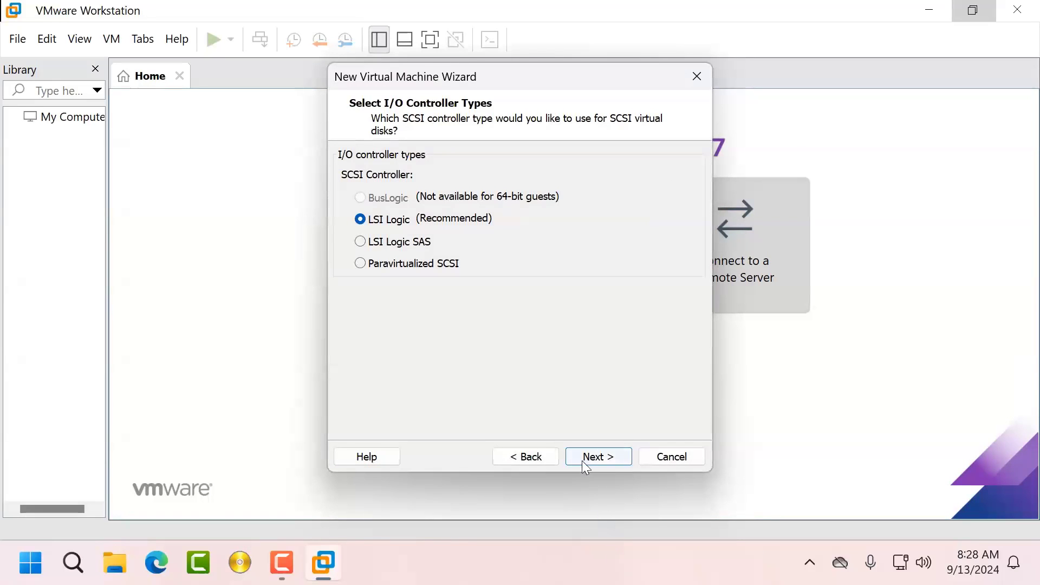
Accept the recommended LSI Logic controller and SCSI disk type, and choose to create a new virtual disk
{"action": "left_click", "coordinate": [605, 462]}
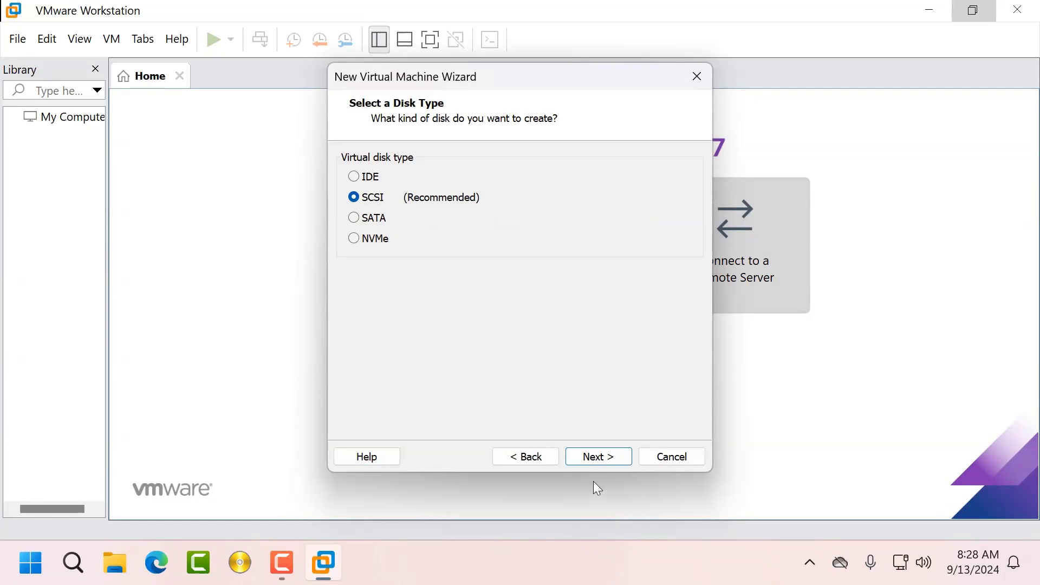
{"action": "left_click", "coordinate": [603, 459]}
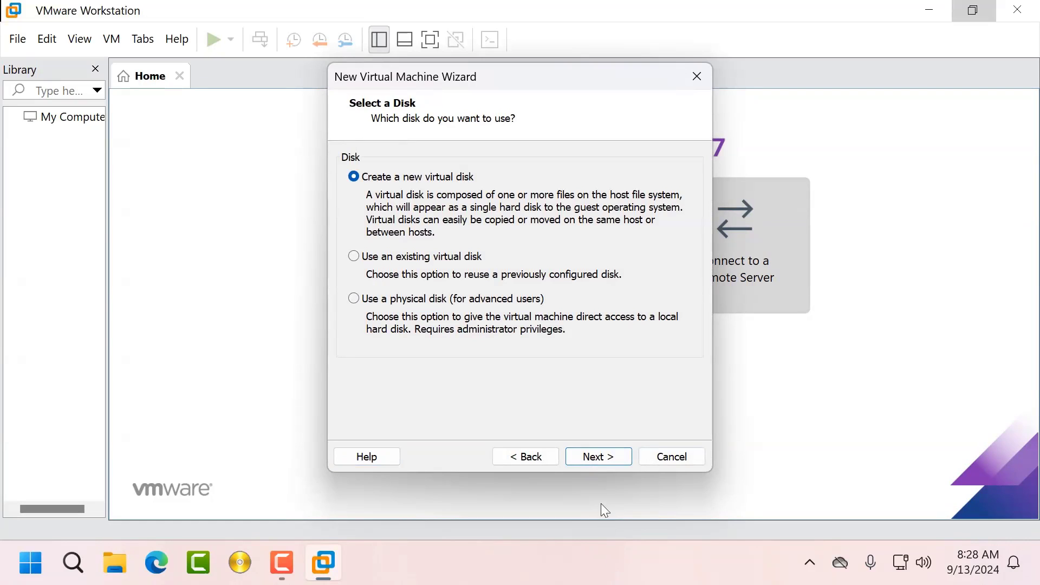
{"action": "left_click", "coordinate": [601, 462]}
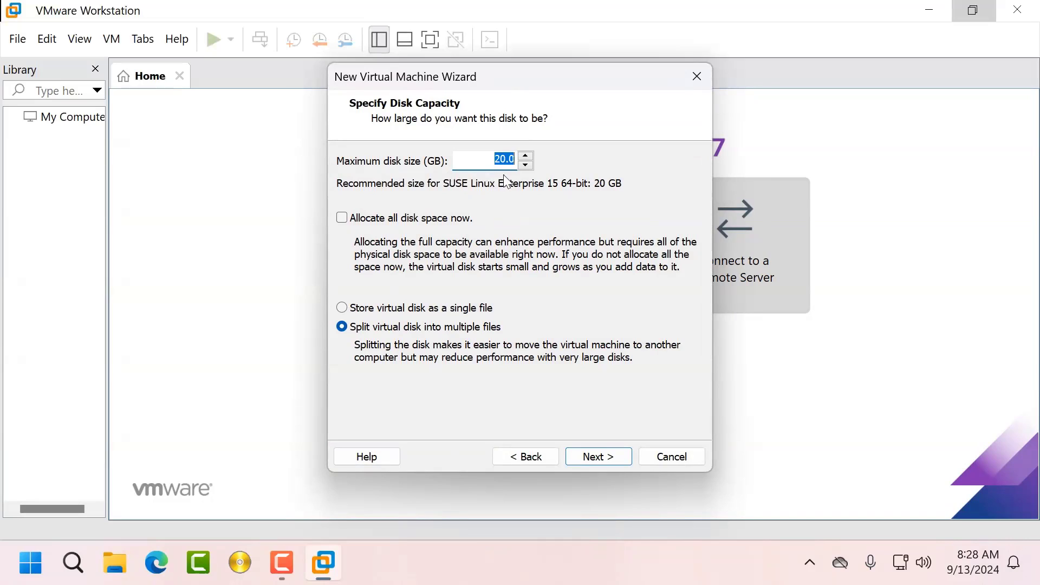
Set the maximum disk size to 1000 GB and store the virtual disk as a single file
{"action": "left_click", "coordinate": [499, 159]}
{"action": "key", "text": "BackSpace"}
{"action": "type", "text": "100"}
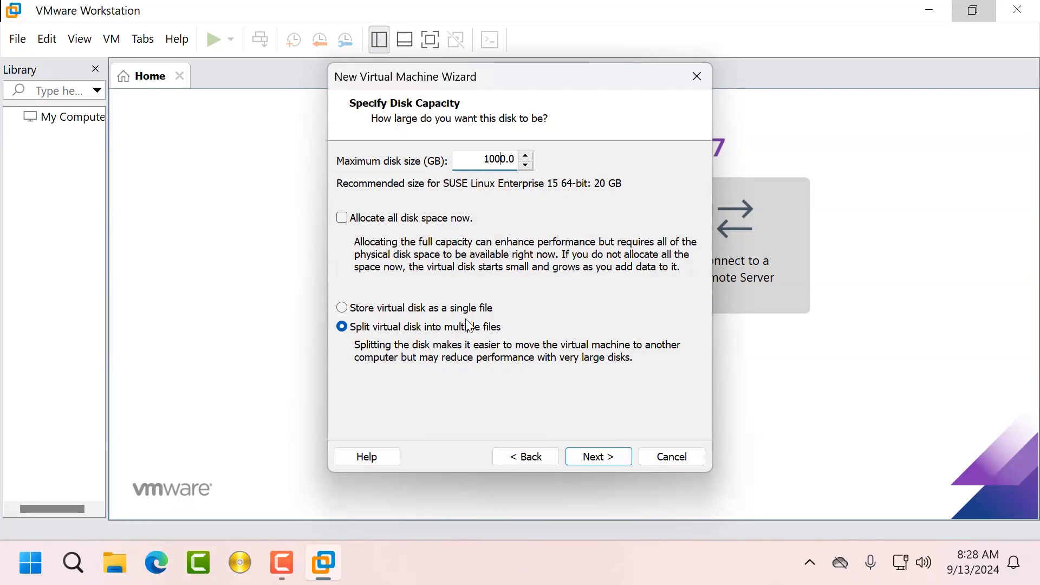
{"action": "left_click", "coordinate": [343, 309]}
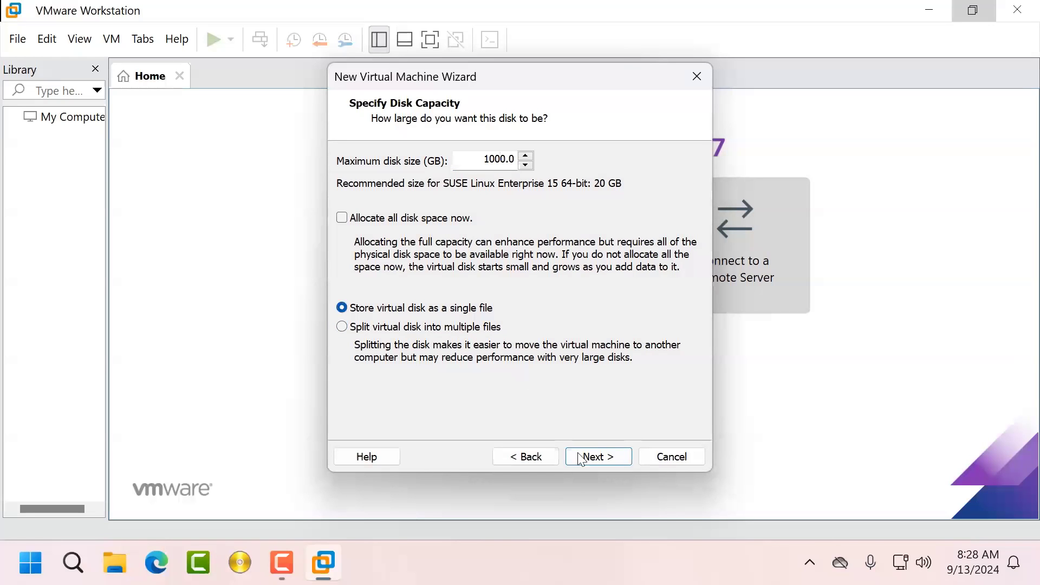
{"action": "left_click", "coordinate": [599, 458]}
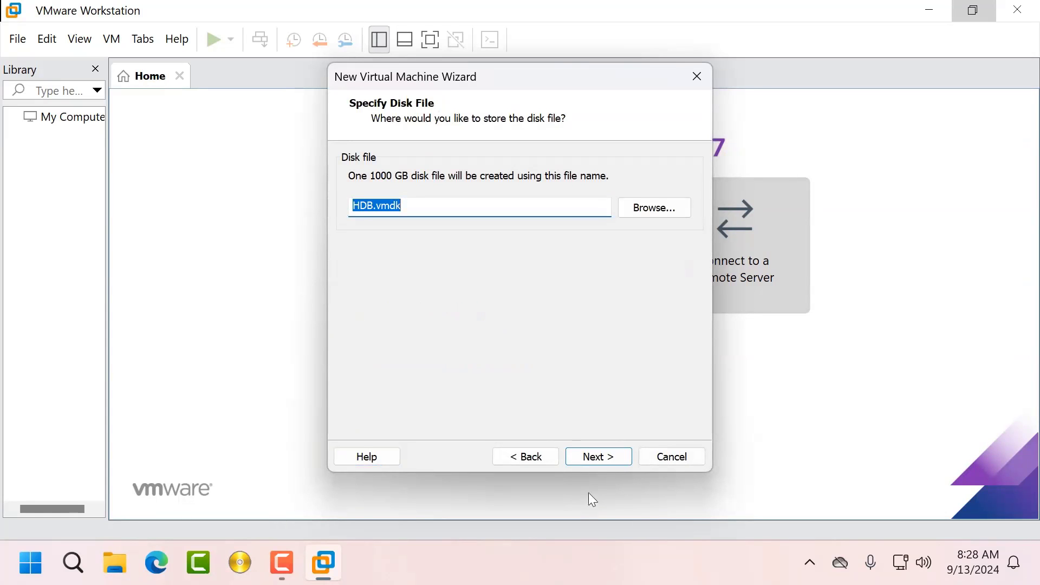
Accept HDB.vmdk as the disk file, finish creating the virtual machine, and close the Home page
{"action": "left_click", "coordinate": [604, 468]}
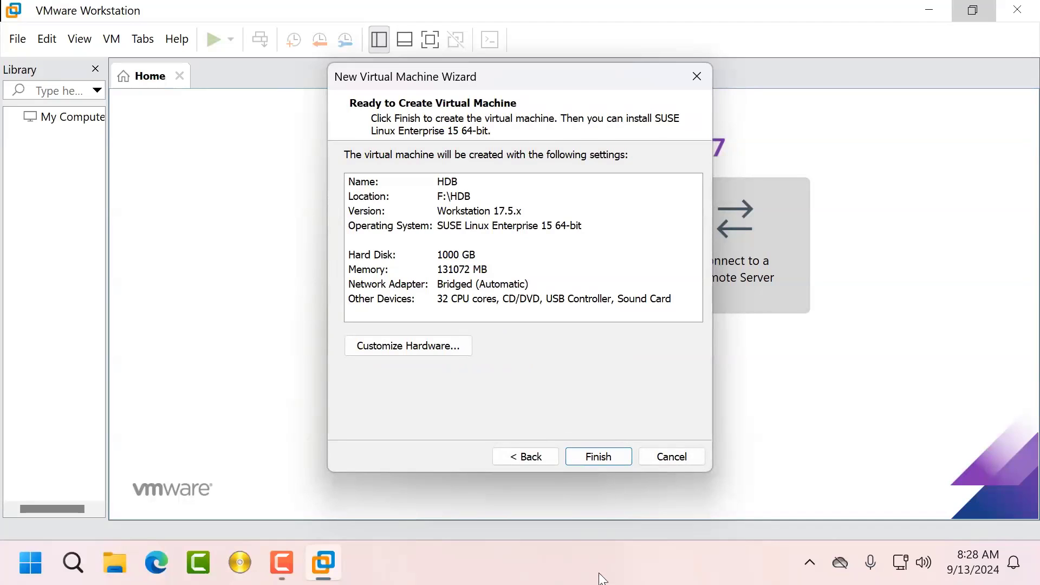
{"action": "left_click", "coordinate": [607, 461]}
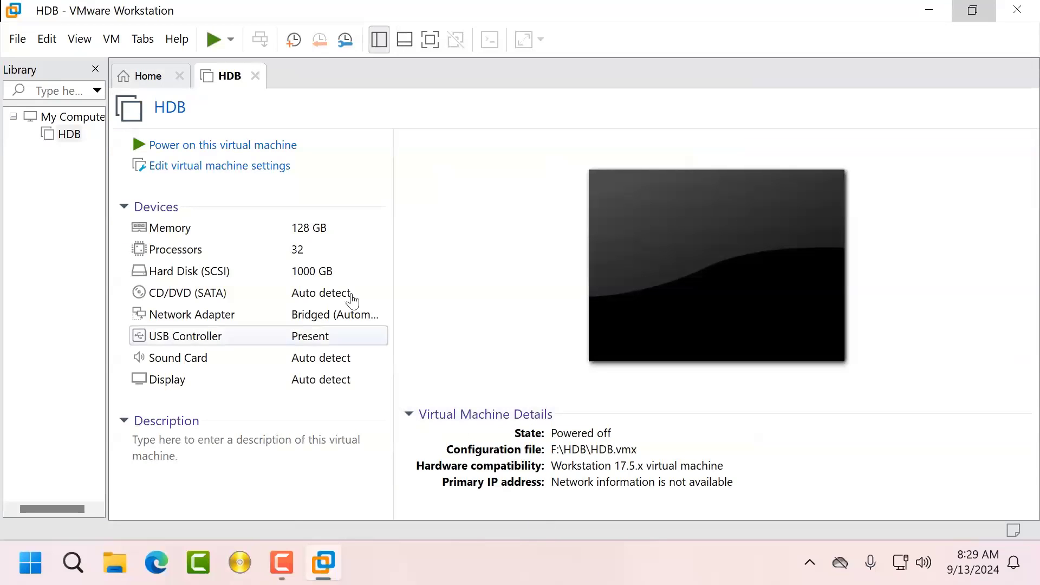
{"action": "left_click", "coordinate": [179, 76]}
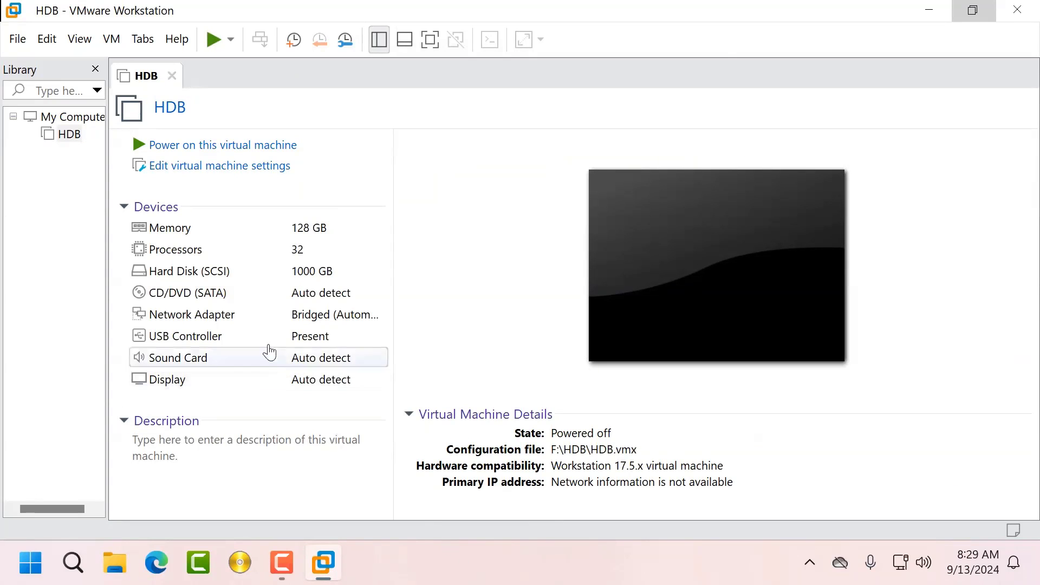
Attach the ISO image SLE-15-SP6-Full-x86_64-GM-Media1 from the E: drive to the virtual machine's CD/DVD drive and save the settings
{"action": "left_click", "coordinate": [255, 301]}
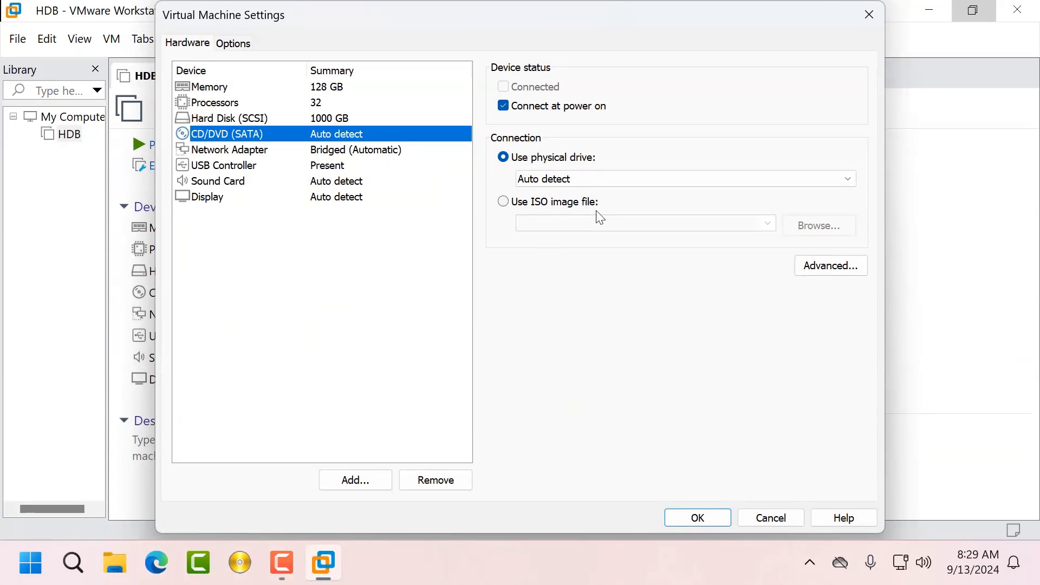
{"action": "left_click", "coordinate": [505, 201]}
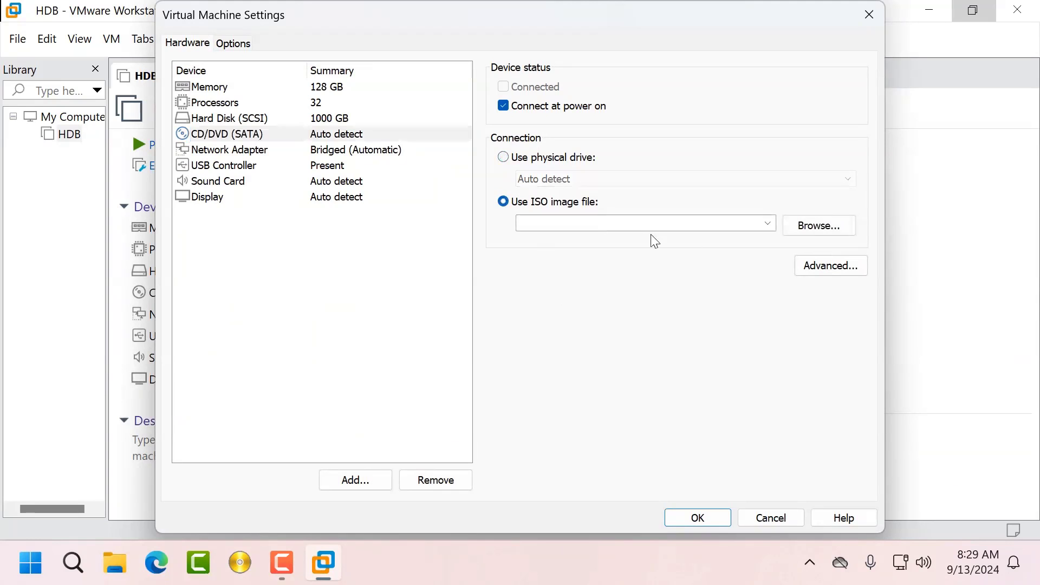
{"action": "left_click", "coordinate": [819, 227]}
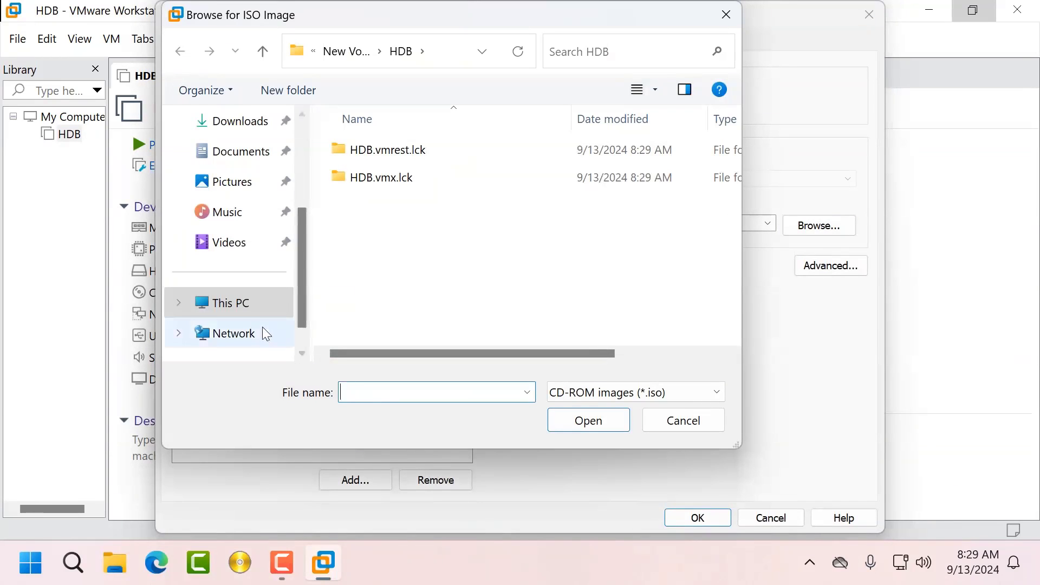
{"action": "left_click", "coordinate": [240, 307]}
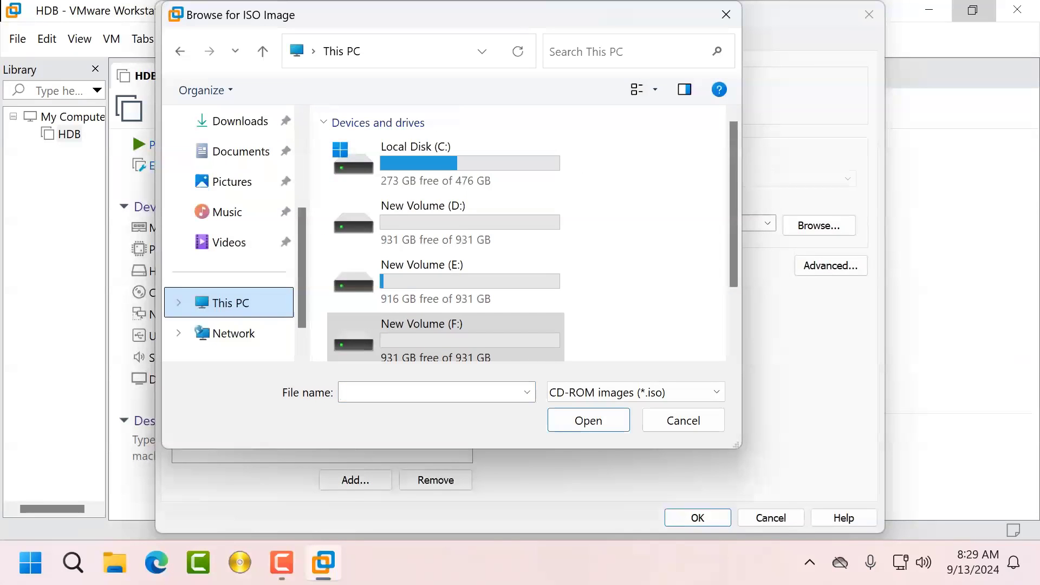
{"action": "left_click", "coordinate": [458, 320]}
{"action": "double_click", "coordinate": [457, 284]}
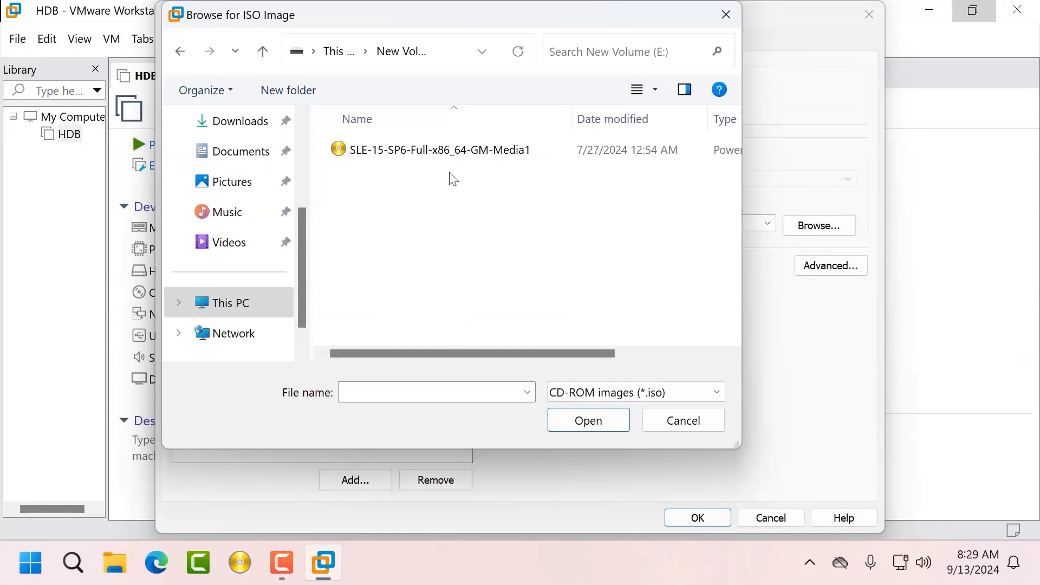
{"action": "left_click", "coordinate": [454, 159]}
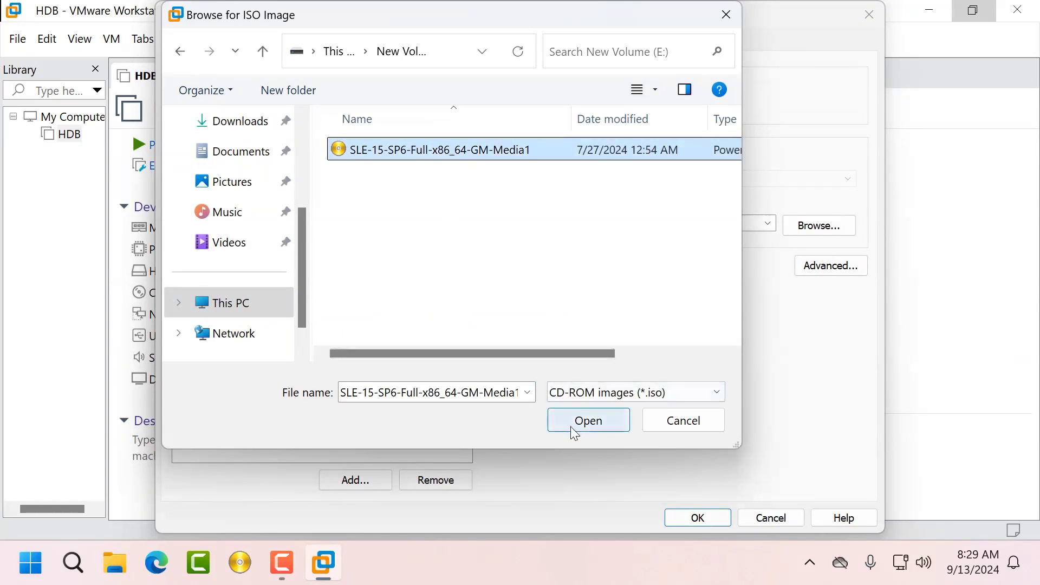
{"action": "left_click", "coordinate": [598, 431]}
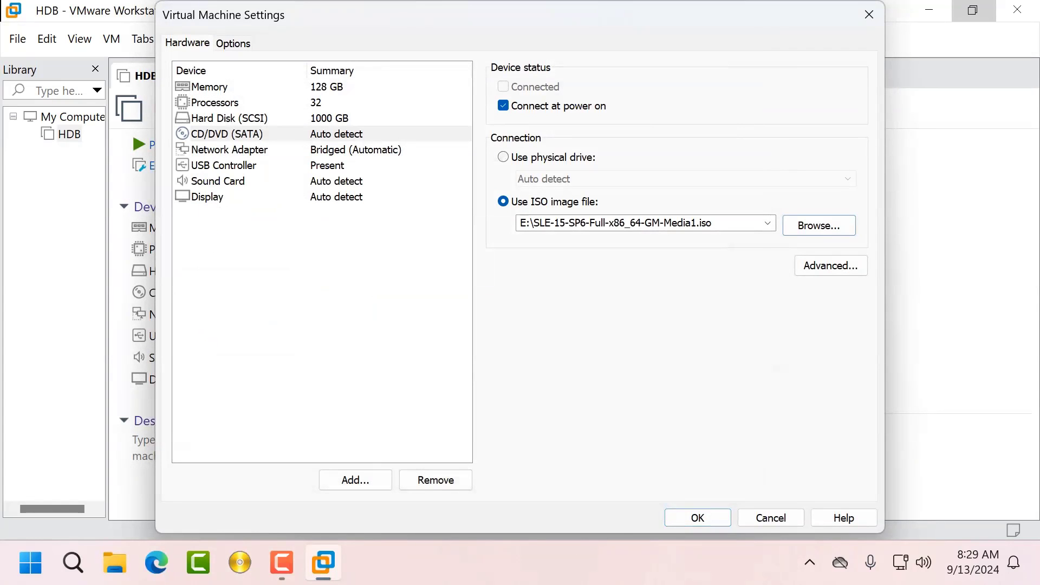
{"action": "left_click", "coordinate": [703, 524]}
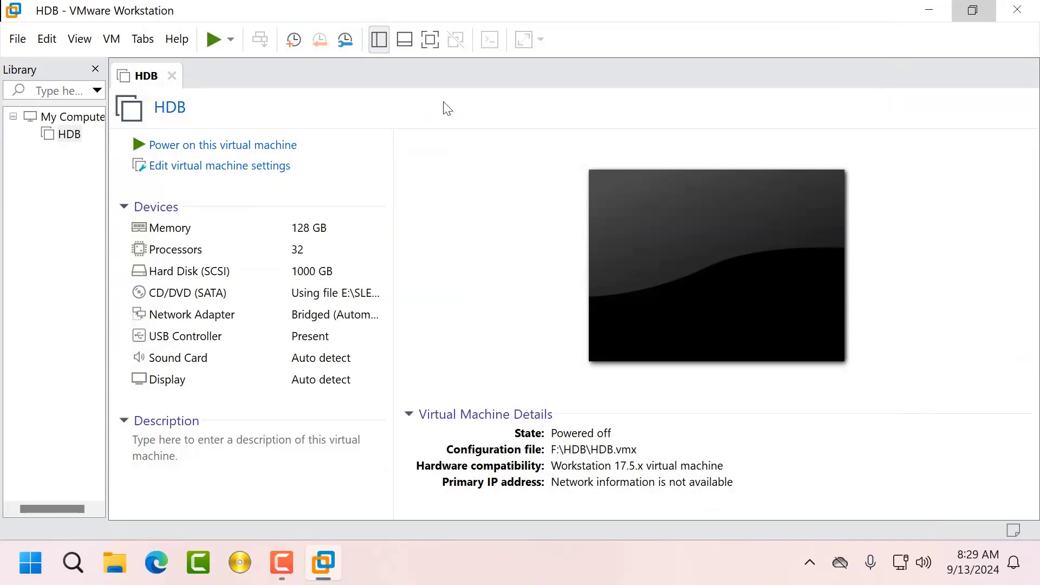
Switch to full screen mode with the command bar hidden, and power on the HDB virtual machine
{"action": "left_click", "coordinate": [430, 40]}
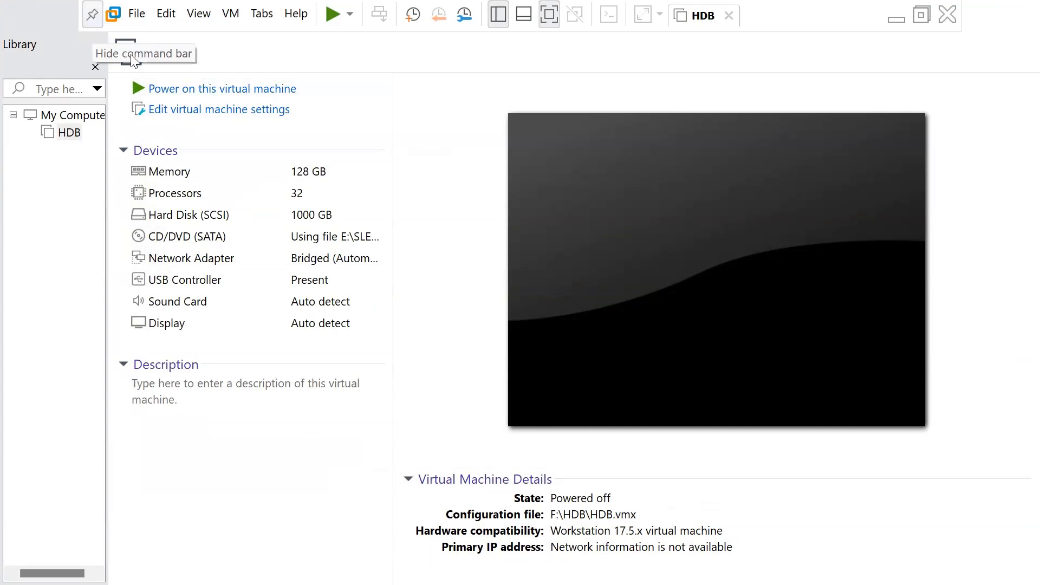
{"action": "left_click", "coordinate": [92, 22]}
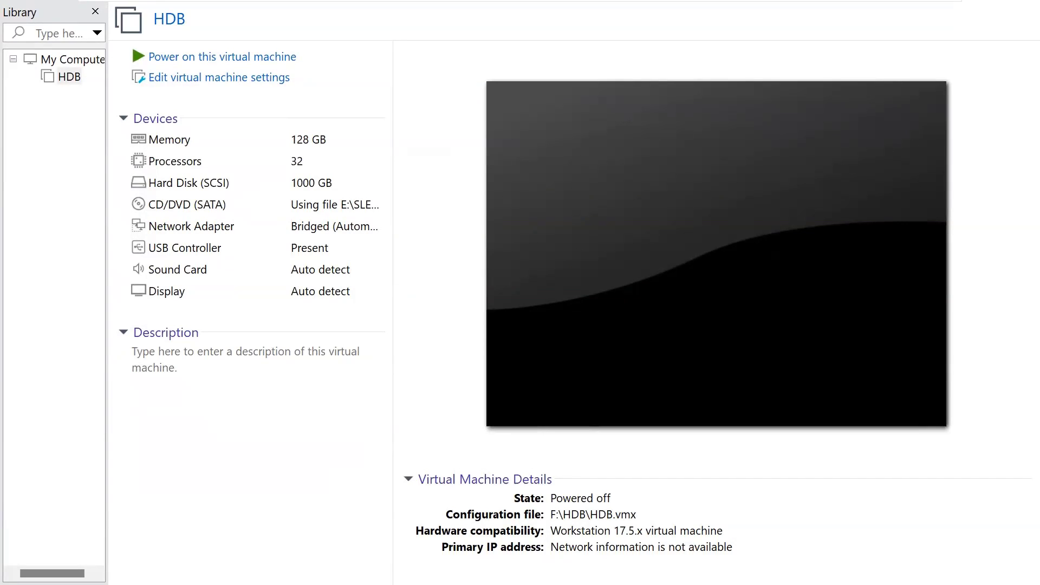
{"action": "left_click", "coordinate": [283, 61]}
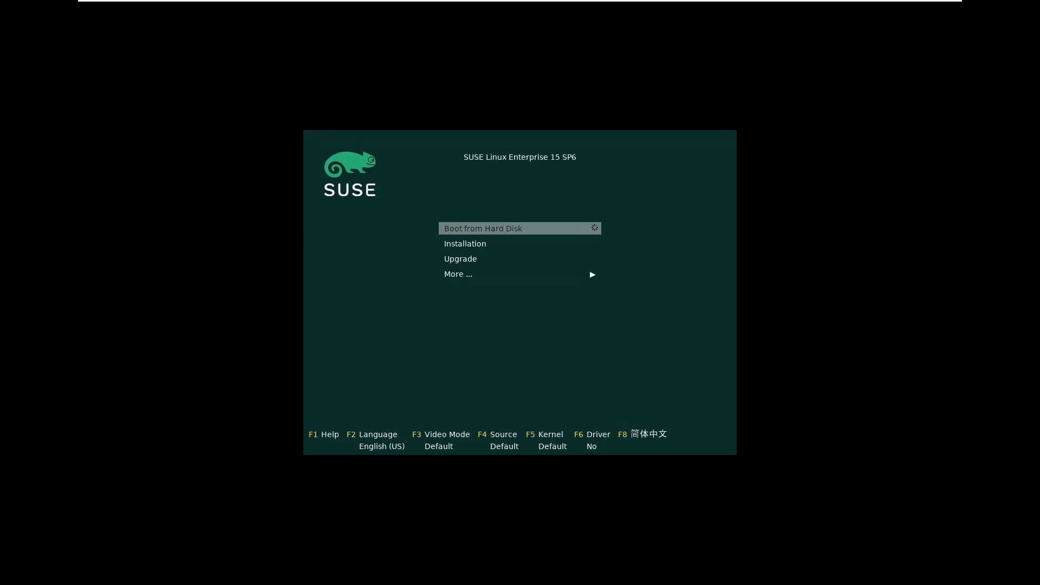
Boot into Installation and choose SUSE Linux Enterprise Server for SAP Applications 15 SP6 as the product to install
{"action": "key", "text": "Down"}
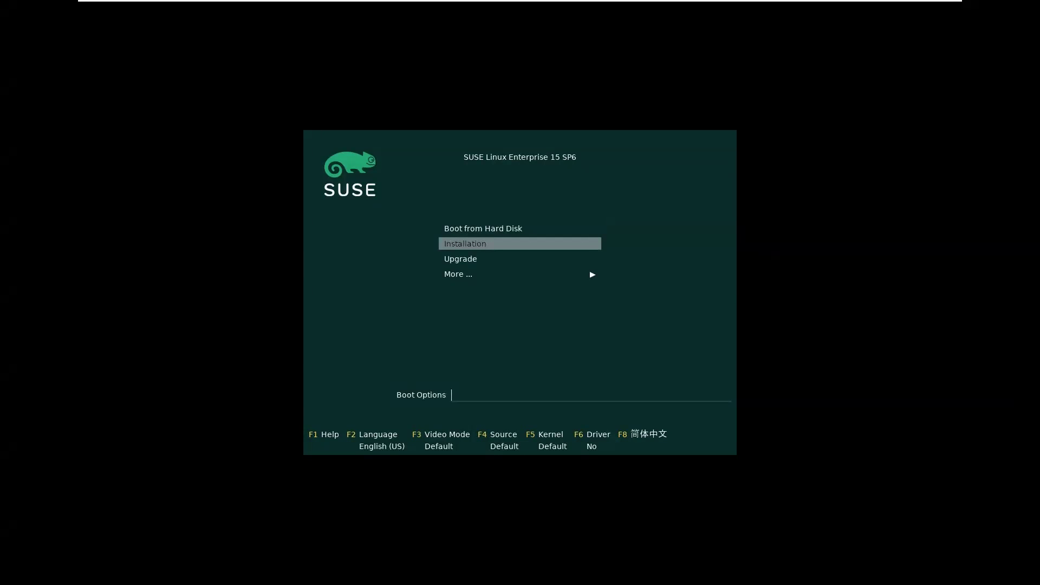
{"action": "key", "text": "Return"}
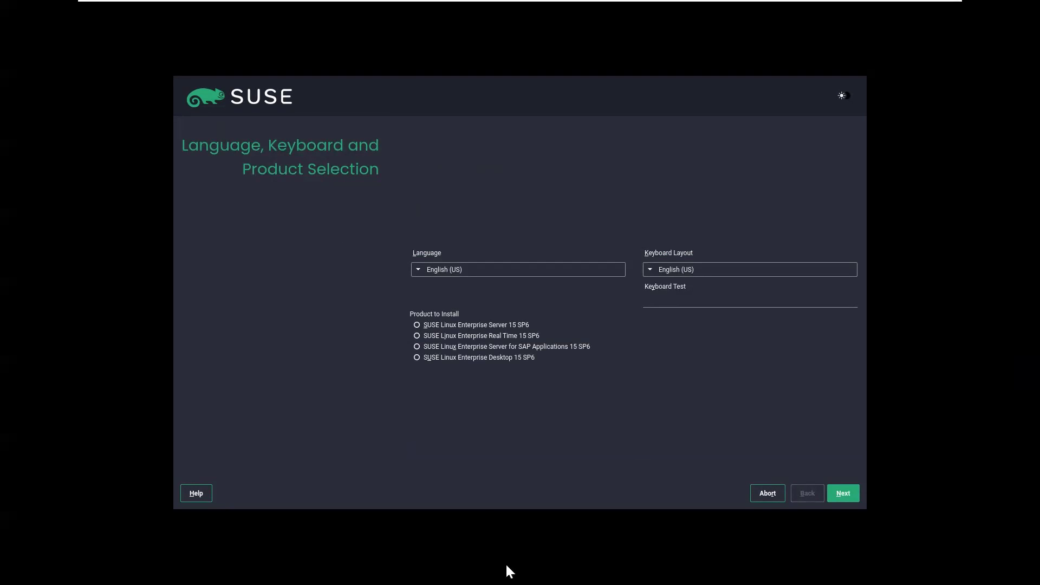
{"action": "left_click", "coordinate": [420, 349]}
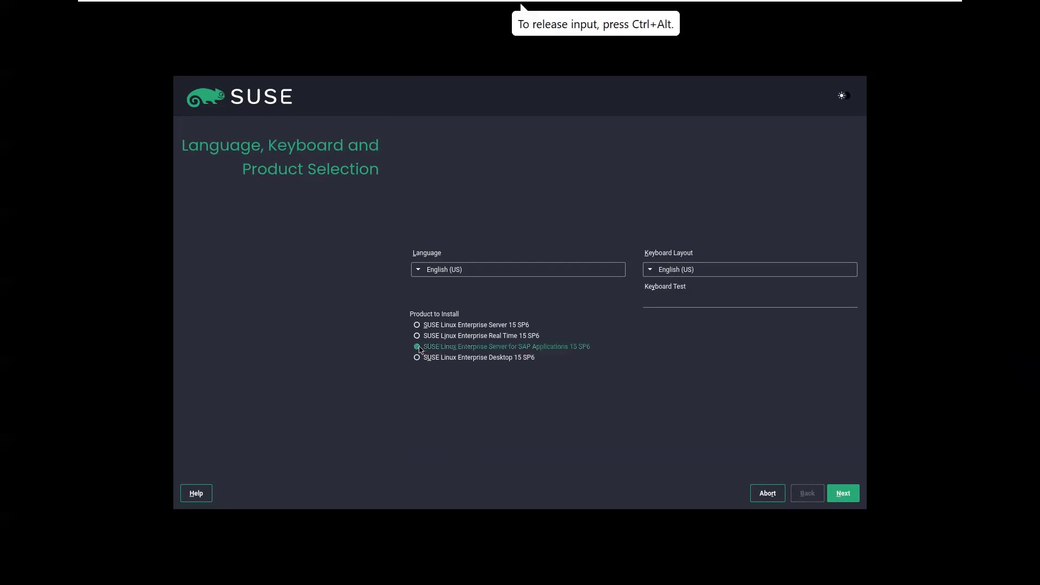
{"action": "left_click", "coordinate": [846, 502]}
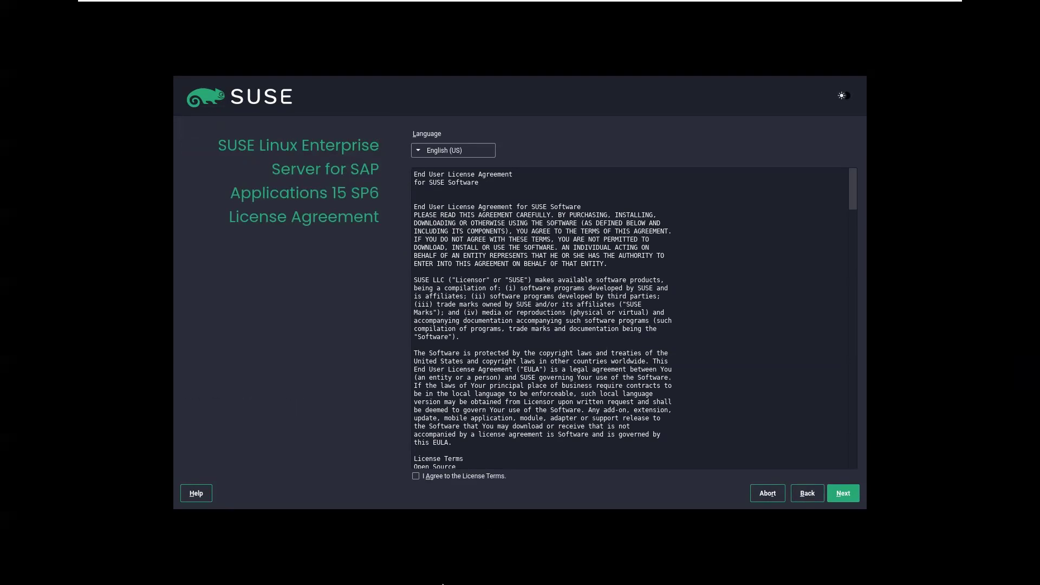
Agree to the license terms and skip the system registration, acknowledging the notice about updates
{"action": "left_click", "coordinate": [440, 541]}
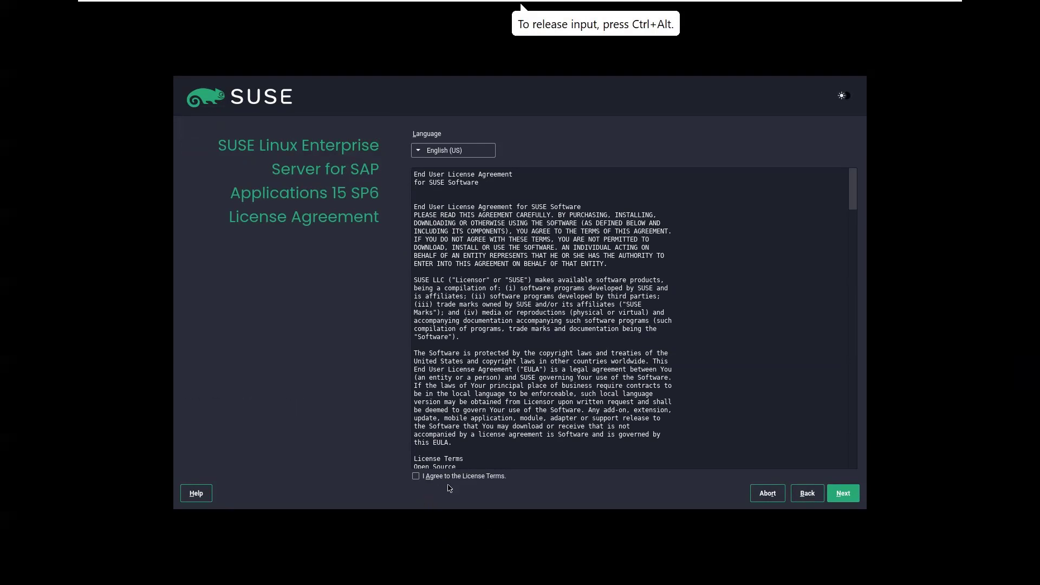
{"action": "left_click", "coordinate": [416, 477]}
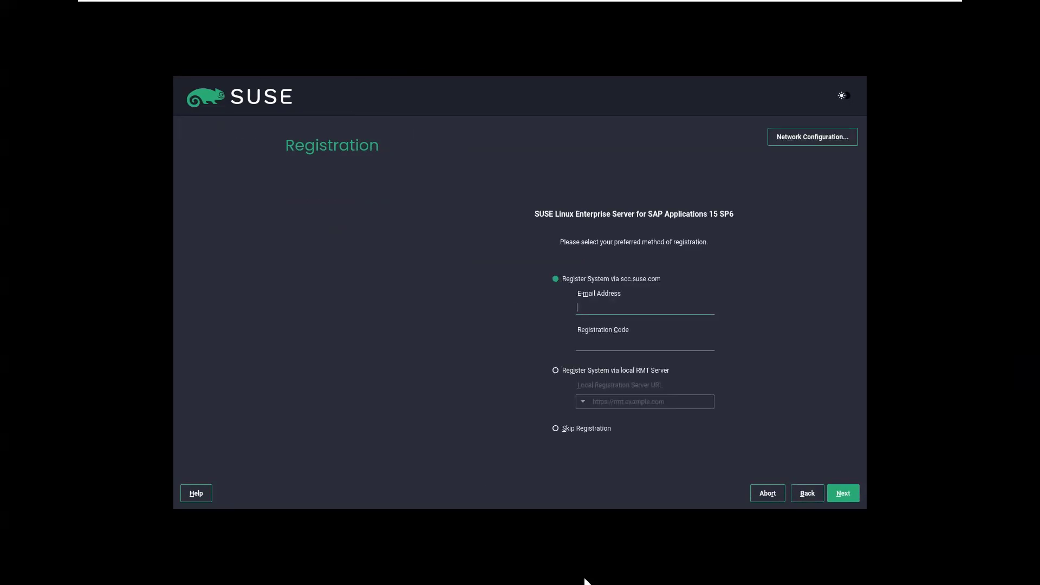
{"action": "left_click", "coordinate": [556, 428]}
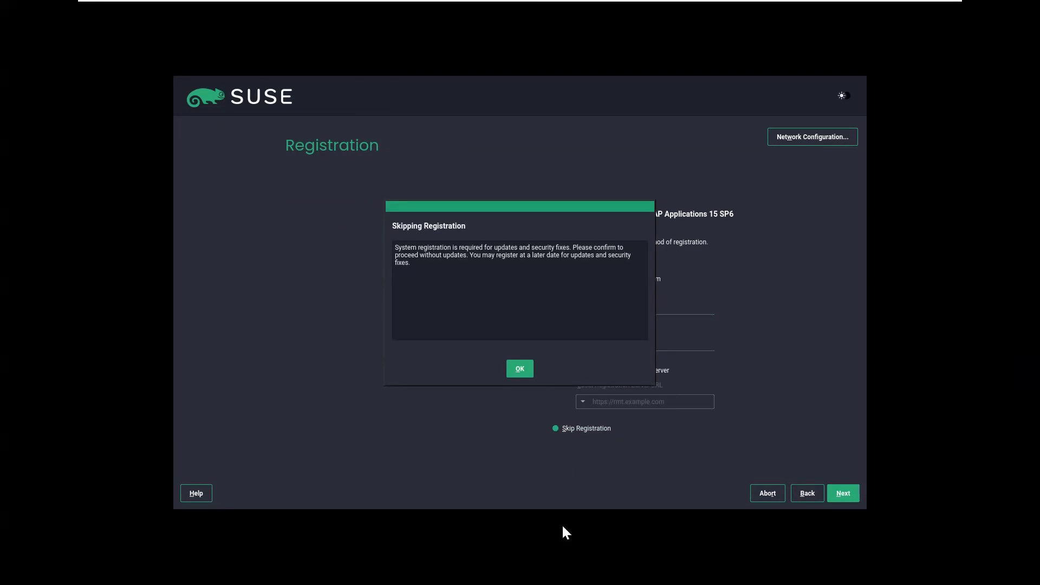
{"action": "left_click", "coordinate": [526, 375]}
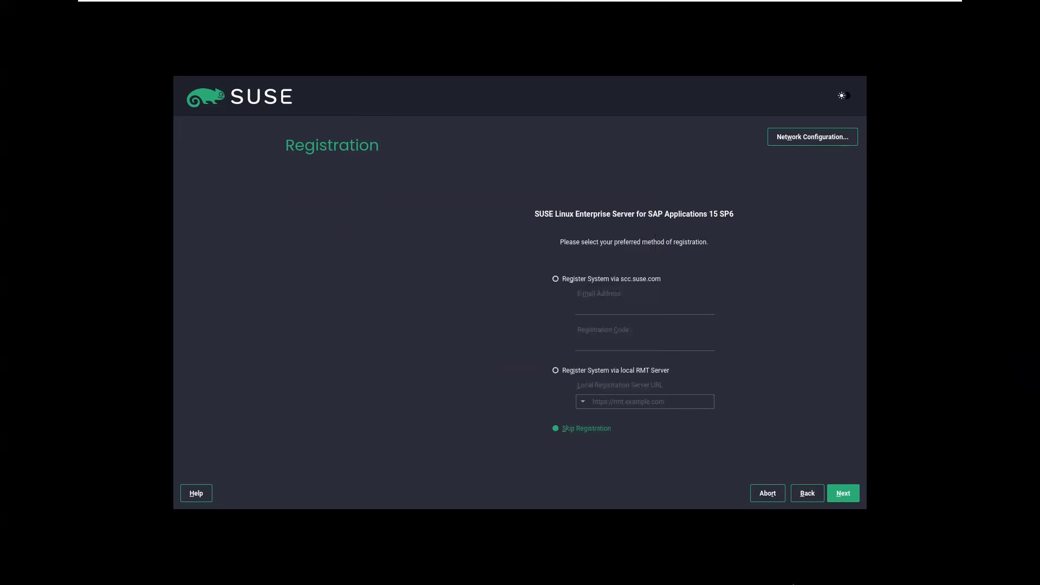
{"action": "left_click", "coordinate": [845, 494]}
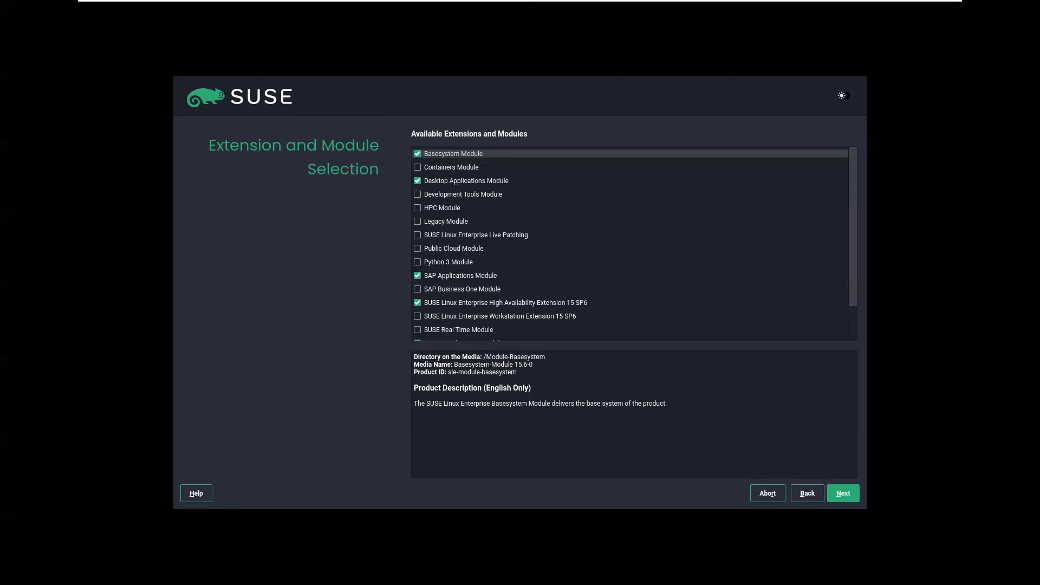
Accept the preselected extensions and modules and continue past the add-on product list
{"action": "left_click", "coordinate": [834, 520]}
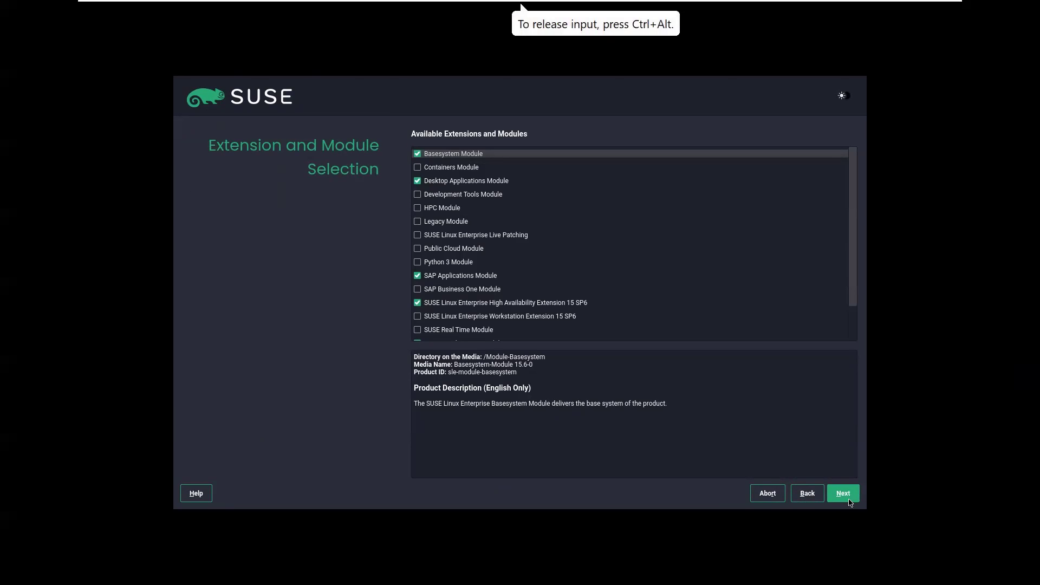
{"action": "left_click", "coordinate": [848, 495]}
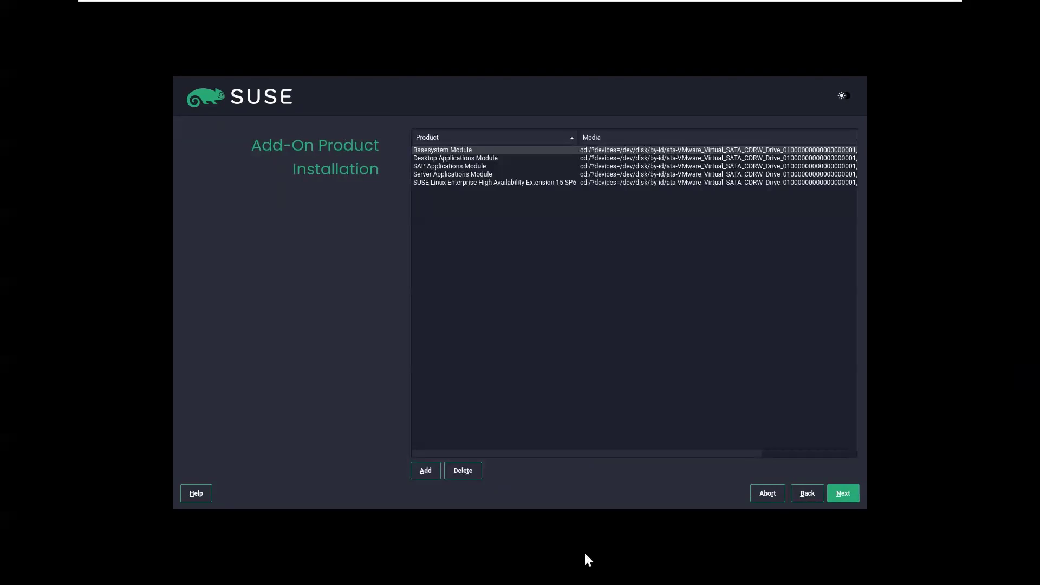
{"action": "left_click", "coordinate": [470, 167]}
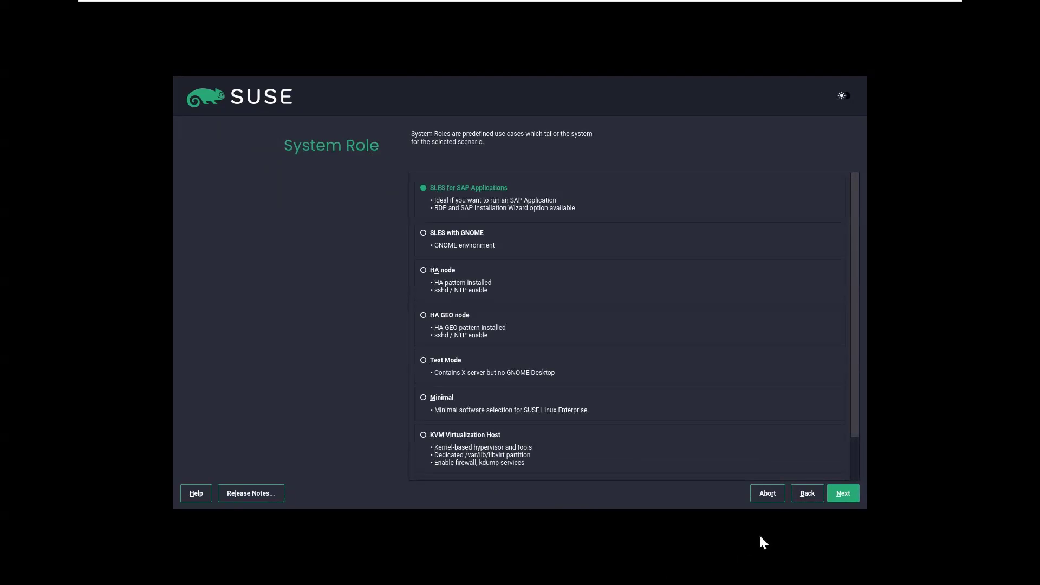
Accept the SLES for SAP Applications system role and disable launching the SAP product installation wizard after the operating system installation
{"action": "left_click", "coordinate": [852, 502]}
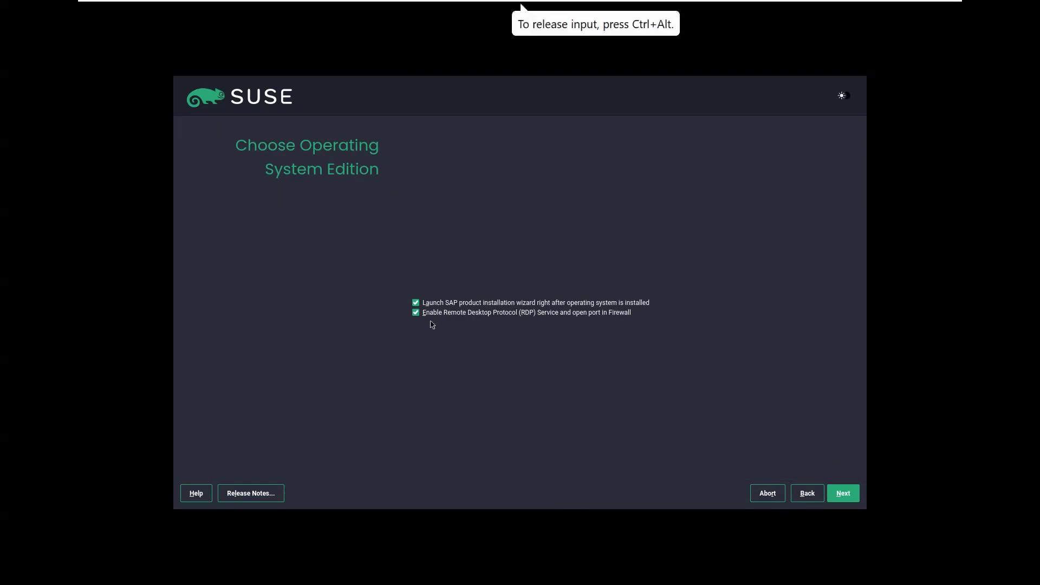
{"action": "left_click", "coordinate": [416, 303]}
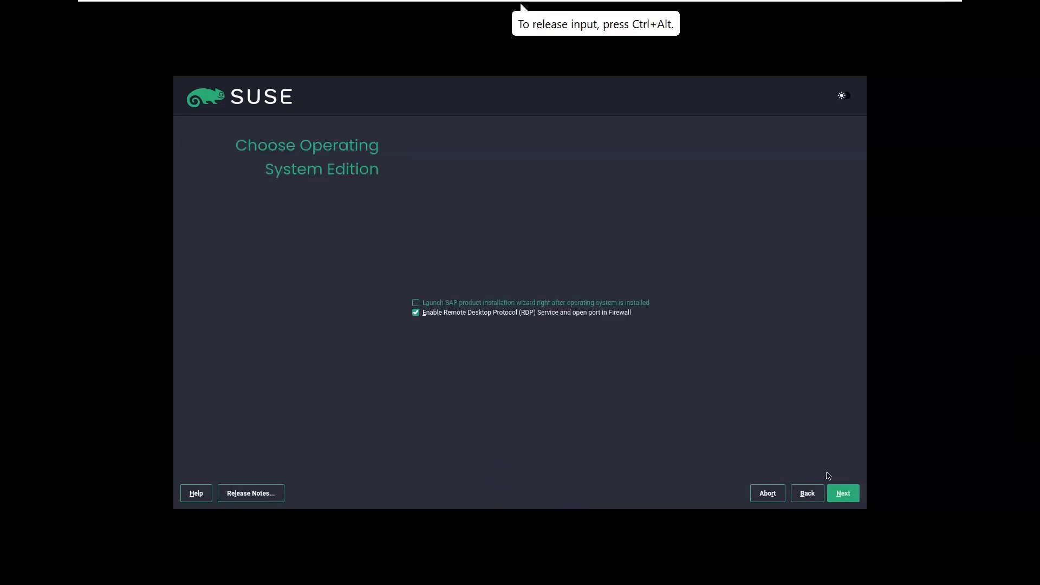
{"action": "left_click", "coordinate": [848, 500]}
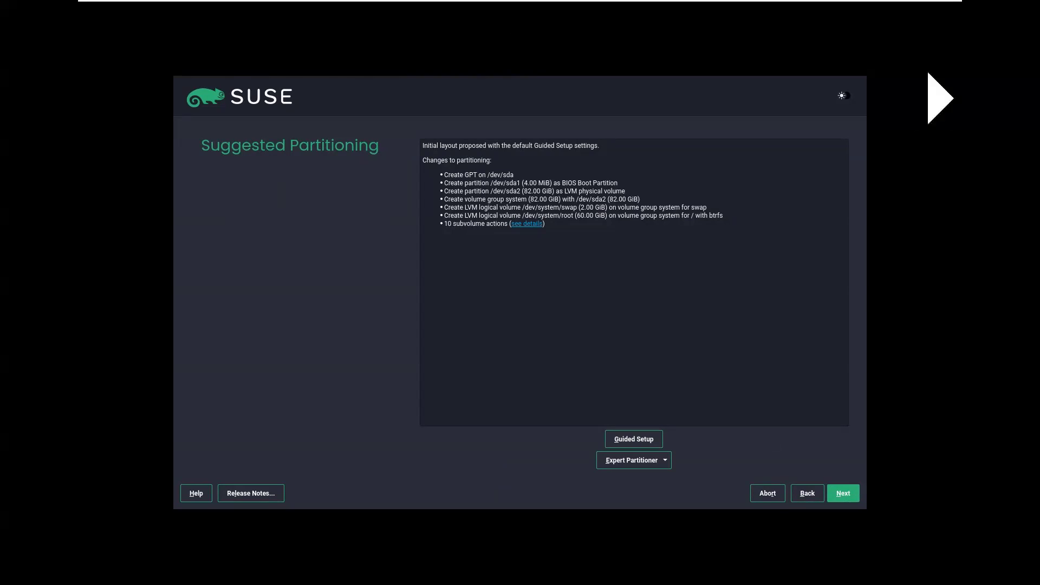
Start the Expert Partitioner with existing partitions and add a partition with a custom size of 100 GiB on /dev/sda
{"action": "left_click", "coordinate": [665, 459]}
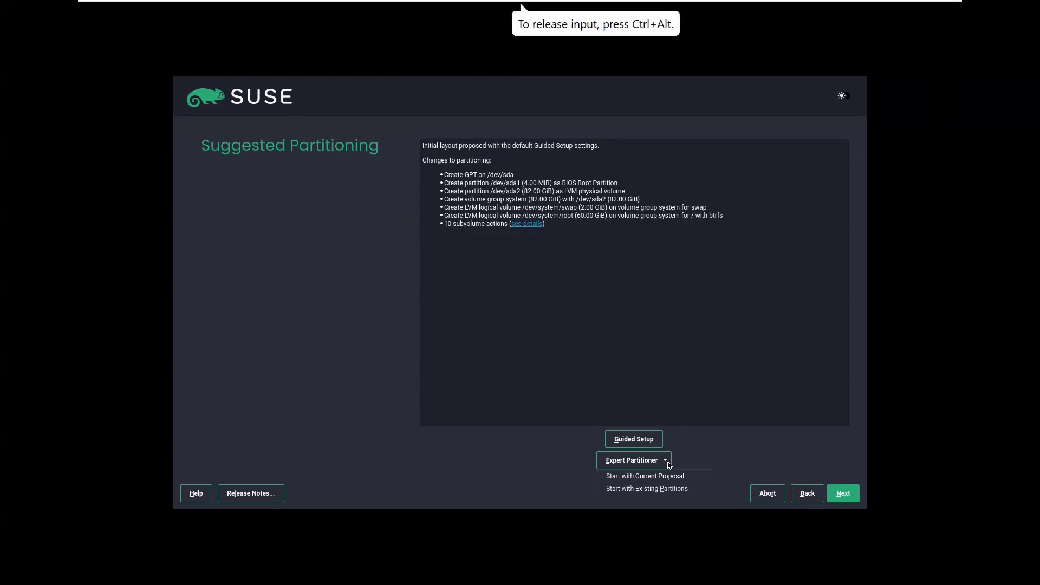
{"action": "left_click", "coordinate": [658, 489]}
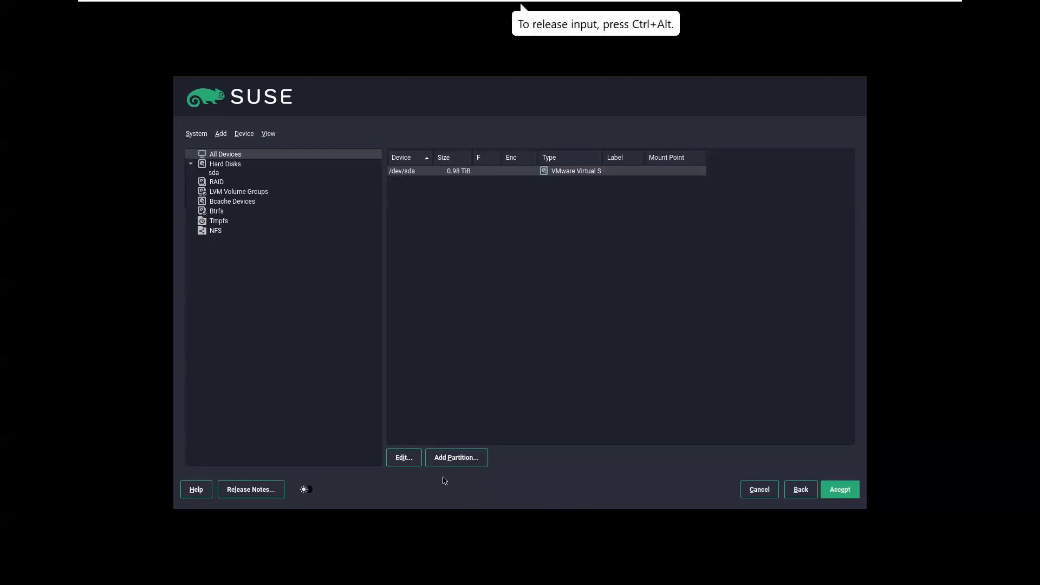
{"action": "left_click", "coordinate": [479, 464]}
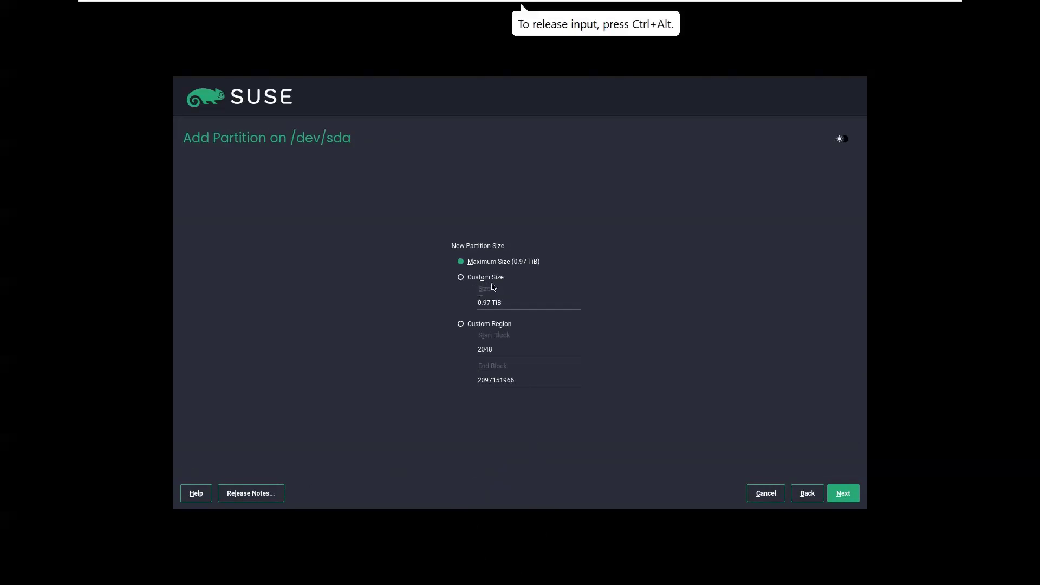
{"action": "left_click", "coordinate": [461, 278]}
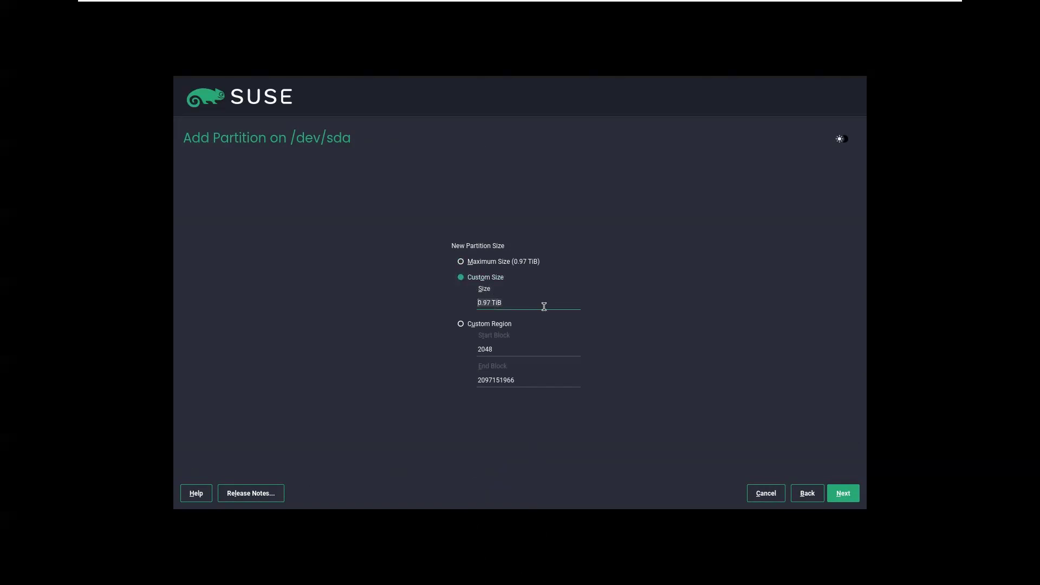
{"action": "type", "text": "100 GiB"}
{"action": "left_click", "coordinate": [850, 501]}
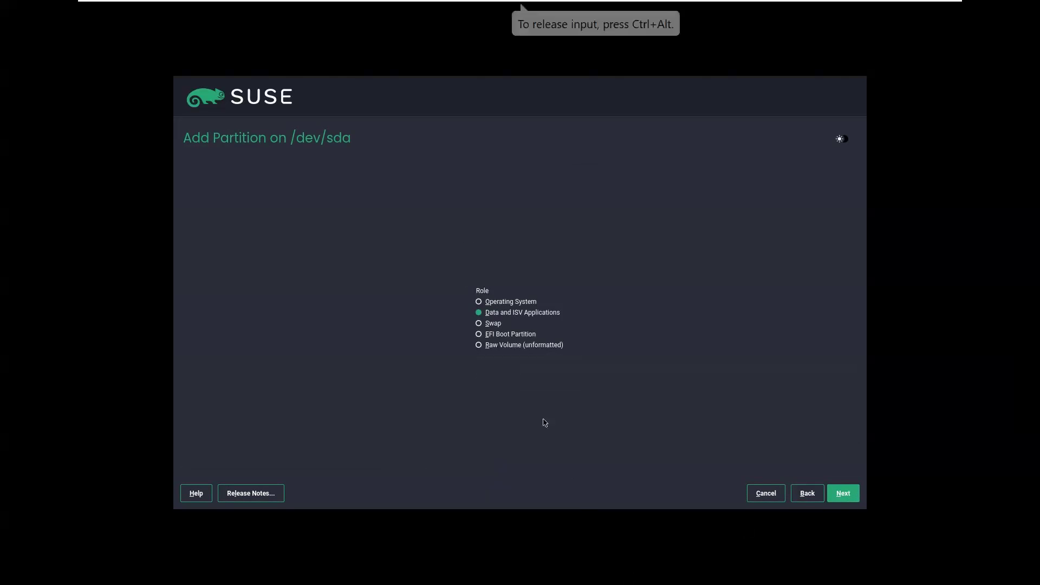
Give the new partition the Operating System role, mount point /boot and the Ext4 filesystem
{"action": "left_click", "coordinate": [481, 304]}
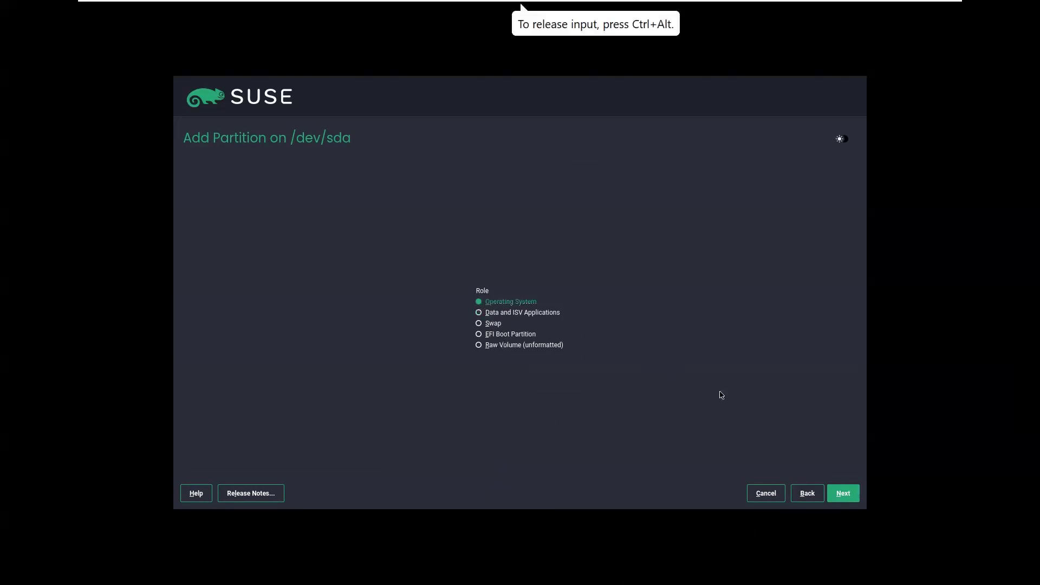
{"action": "left_click", "coordinate": [848, 499]}
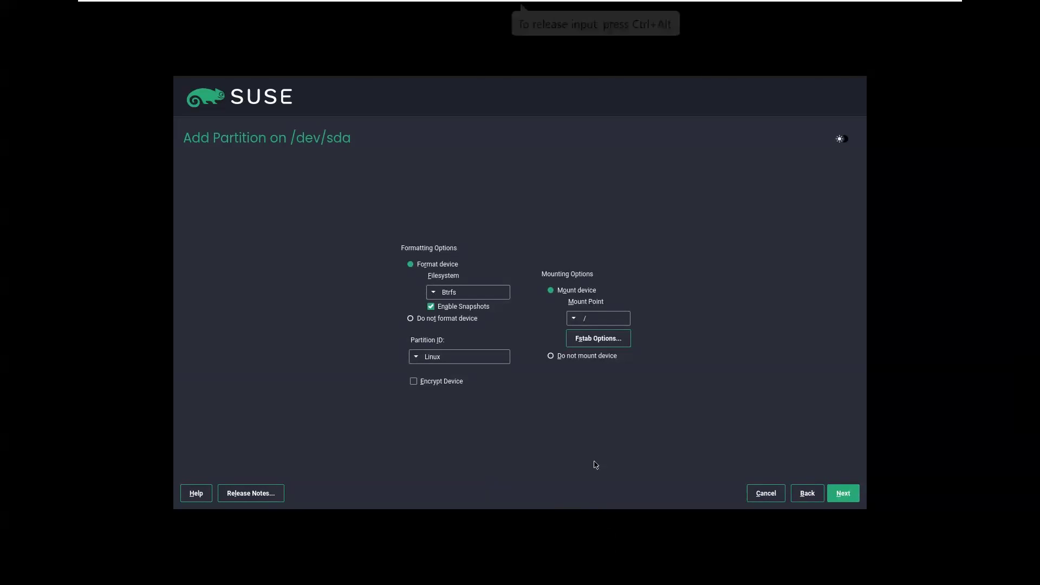
{"action": "left_click", "coordinate": [575, 322]}
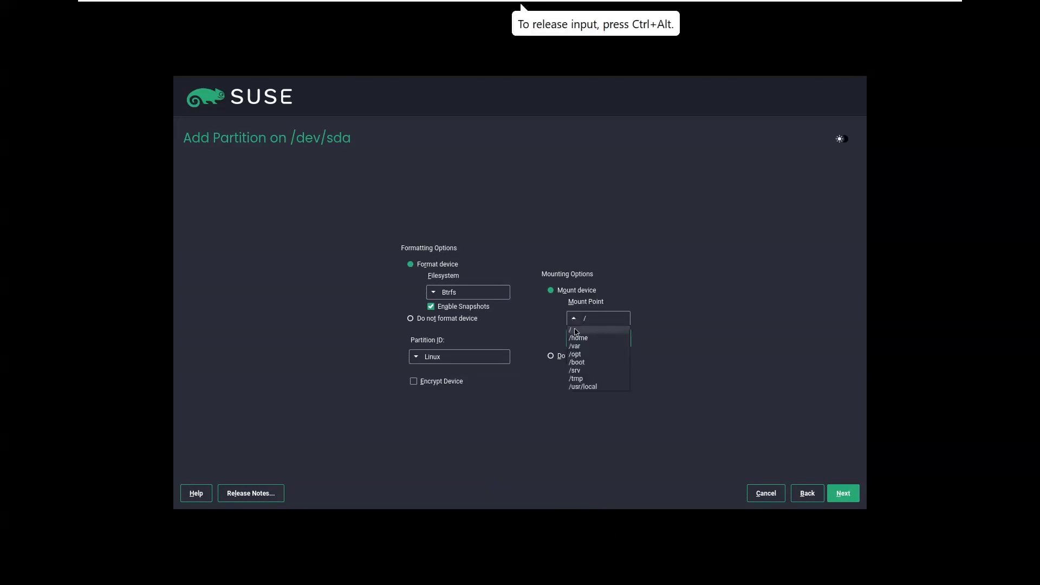
{"action": "left_click", "coordinate": [586, 366]}
{"action": "left_click", "coordinate": [438, 291]}
{"action": "left_click", "coordinate": [442, 282]}
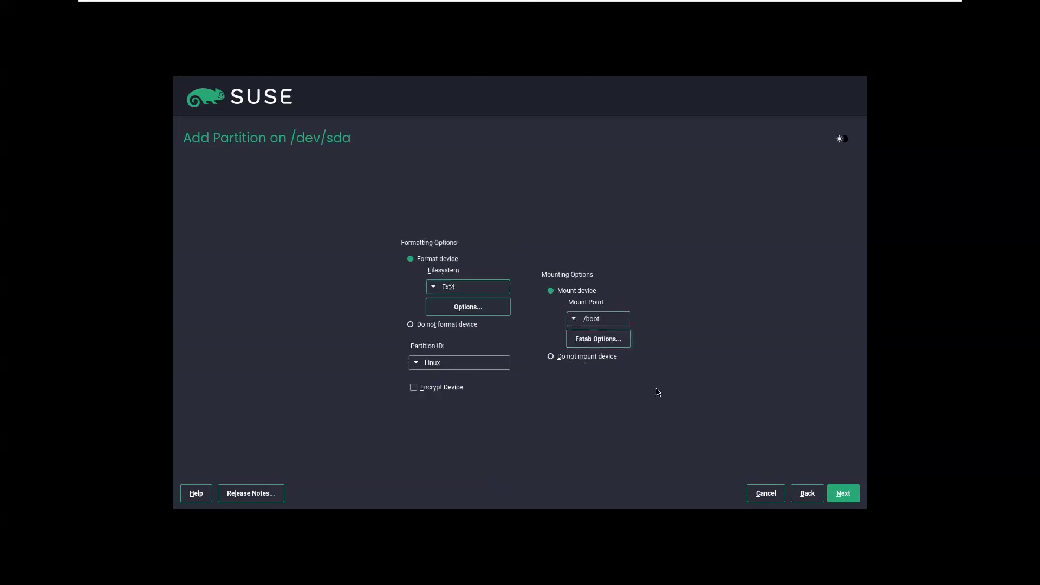
Confirm the /boot partition and add a 256 GiB partition with the Swap role, Swap filesystem and swap mount point
{"action": "left_click", "coordinate": [849, 499]}
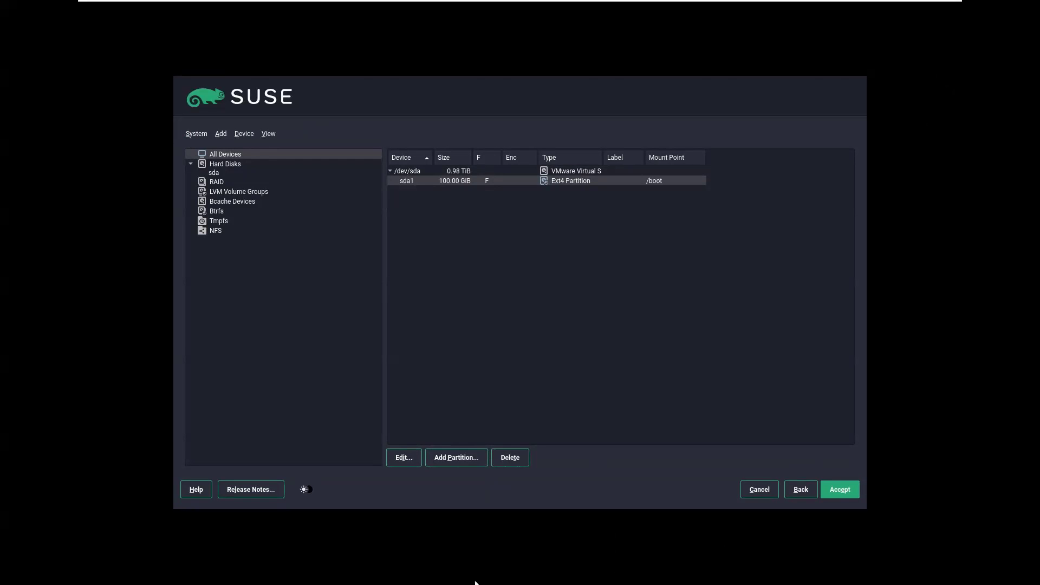
{"action": "left_click", "coordinate": [470, 466]}
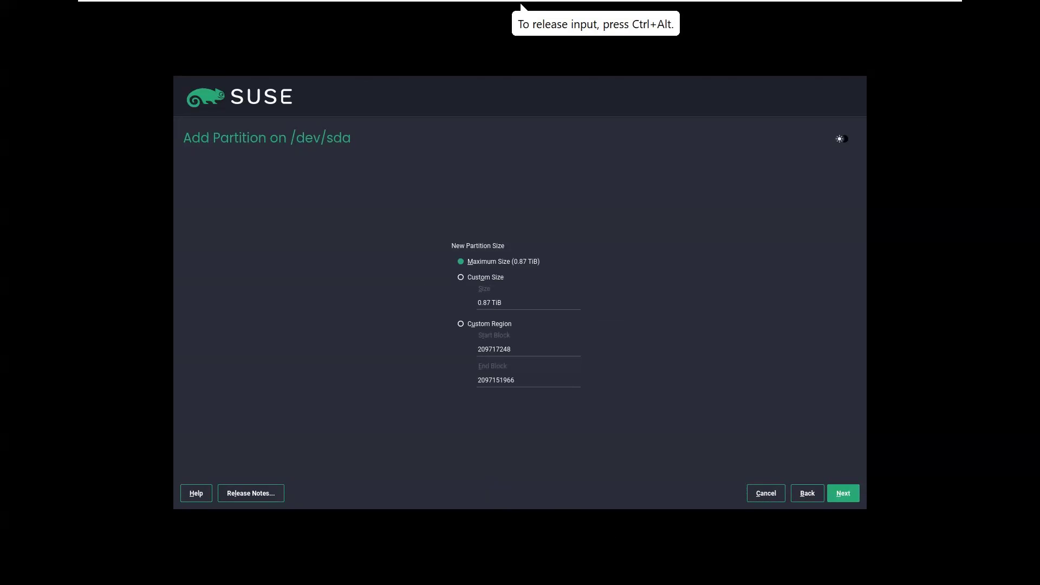
{"action": "left_click", "coordinate": [461, 279]}
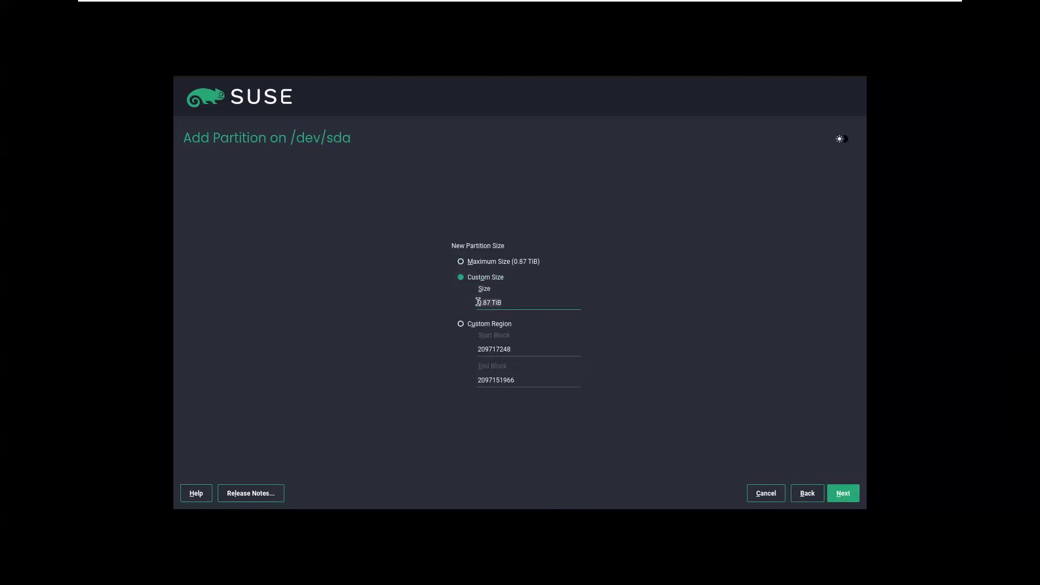
{"action": "key", "text": "ctrl+a"}
{"action": "type", "text": "256 GiB"}
{"action": "left_click", "coordinate": [839, 493]}
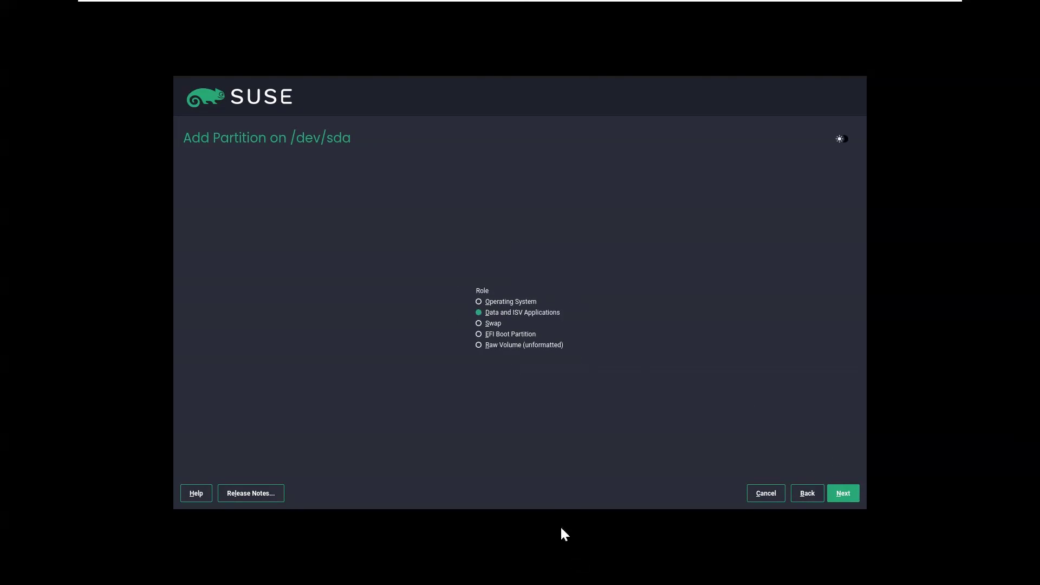
{"action": "left_click", "coordinate": [479, 324]}
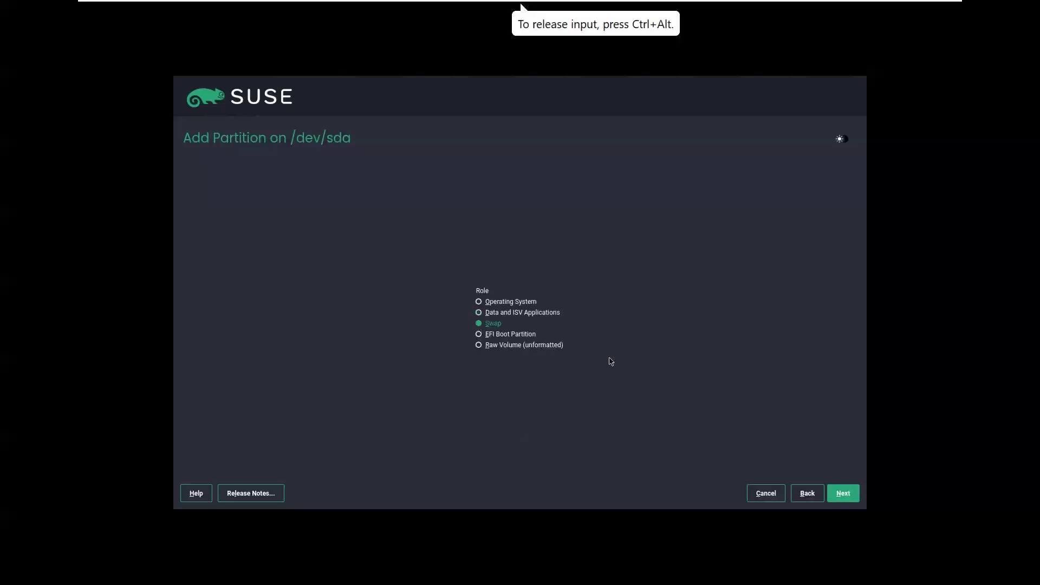
{"action": "left_click", "coordinate": [847, 501]}
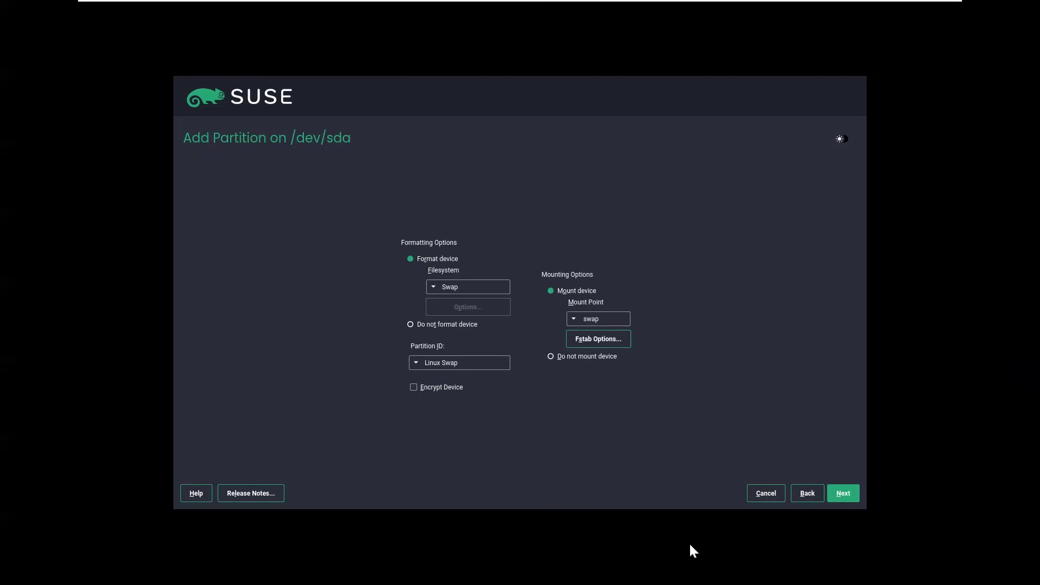
{"action": "left_click", "coordinate": [847, 495]}
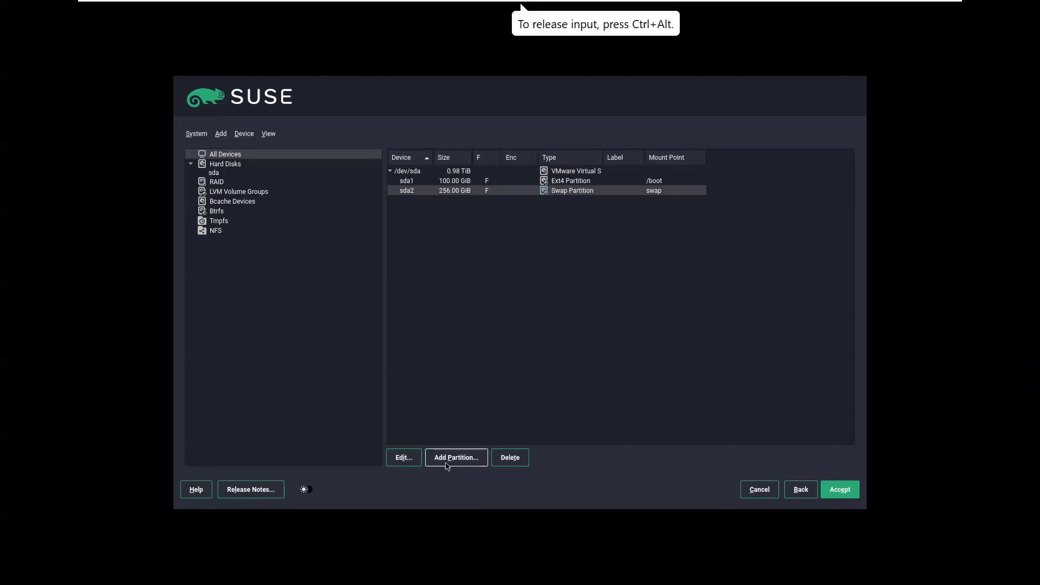
Add a partition with a custom size of 0.62 TiB, the Operating System role, the Ext4 filesystem and mount point /
{"action": "left_click", "coordinate": [476, 465]}
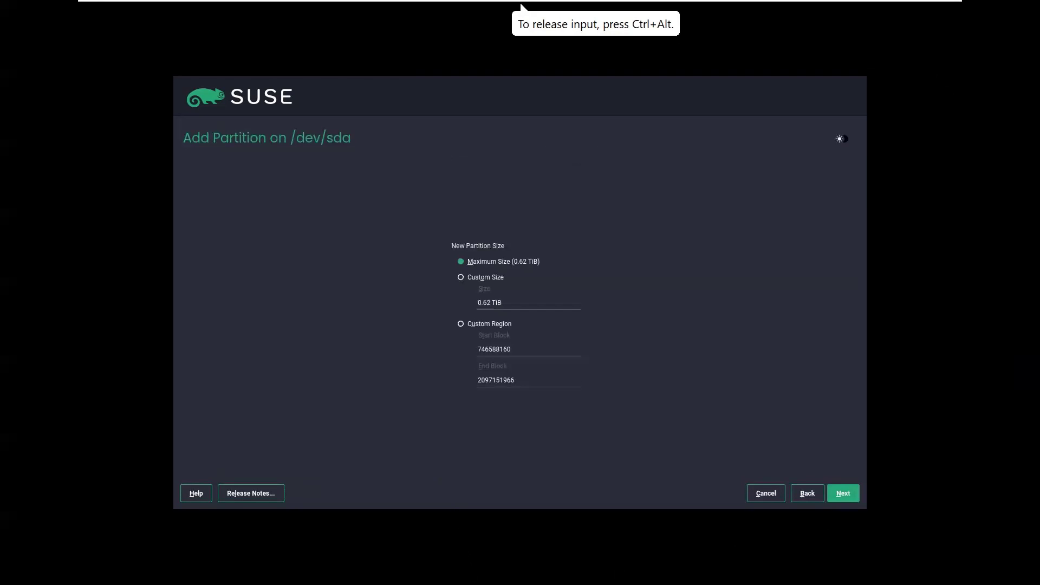
{"action": "left_click", "coordinate": [461, 277]}
{"action": "left_click", "coordinate": [849, 501]}
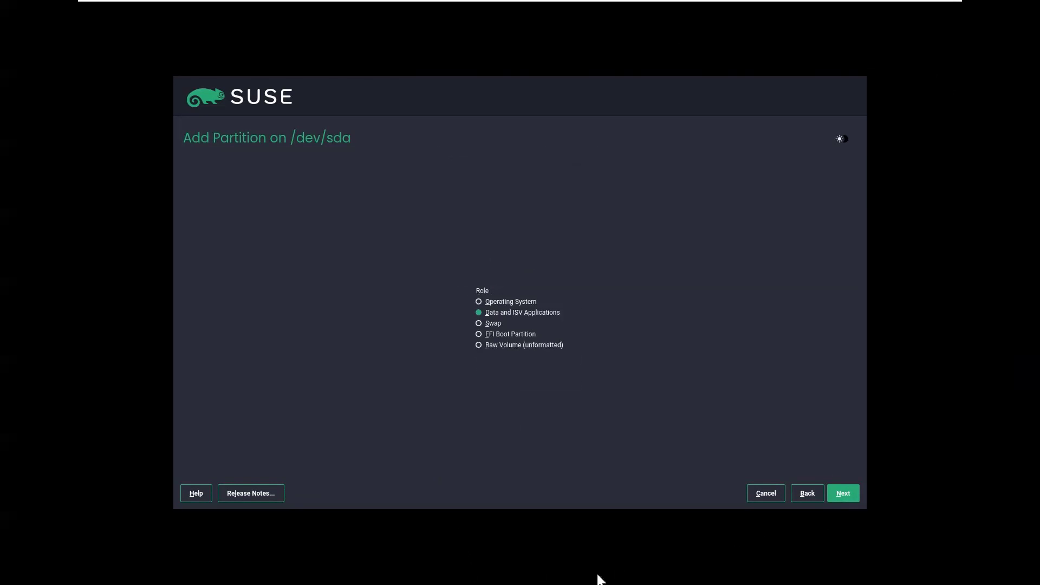
{"action": "left_click", "coordinate": [479, 303]}
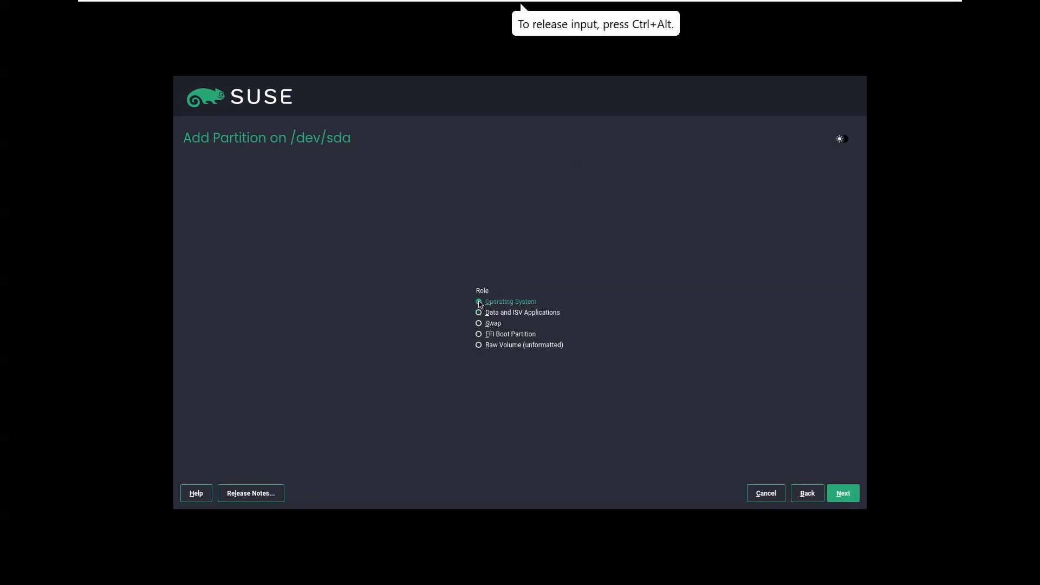
{"action": "left_click", "coordinate": [853, 503]}
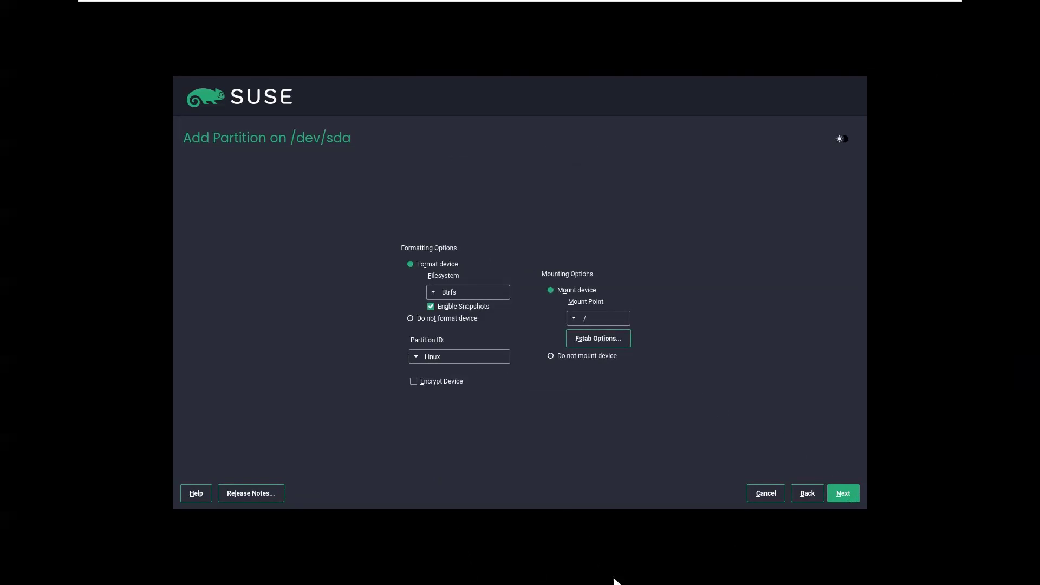
{"action": "left_click", "coordinate": [441, 293]}
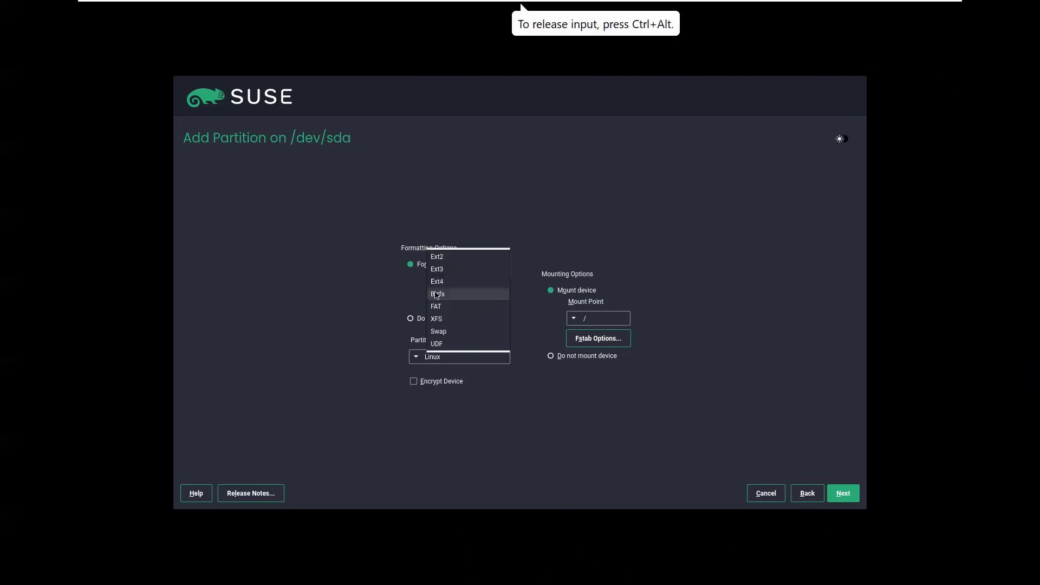
{"action": "left_click", "coordinate": [440, 282]}
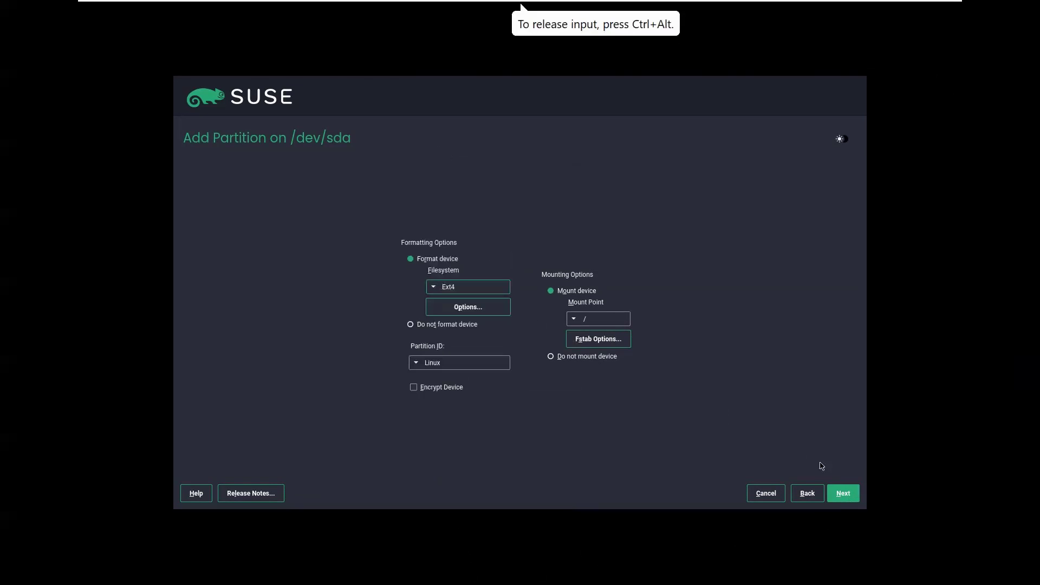
{"action": "left_click", "coordinate": [848, 499]}
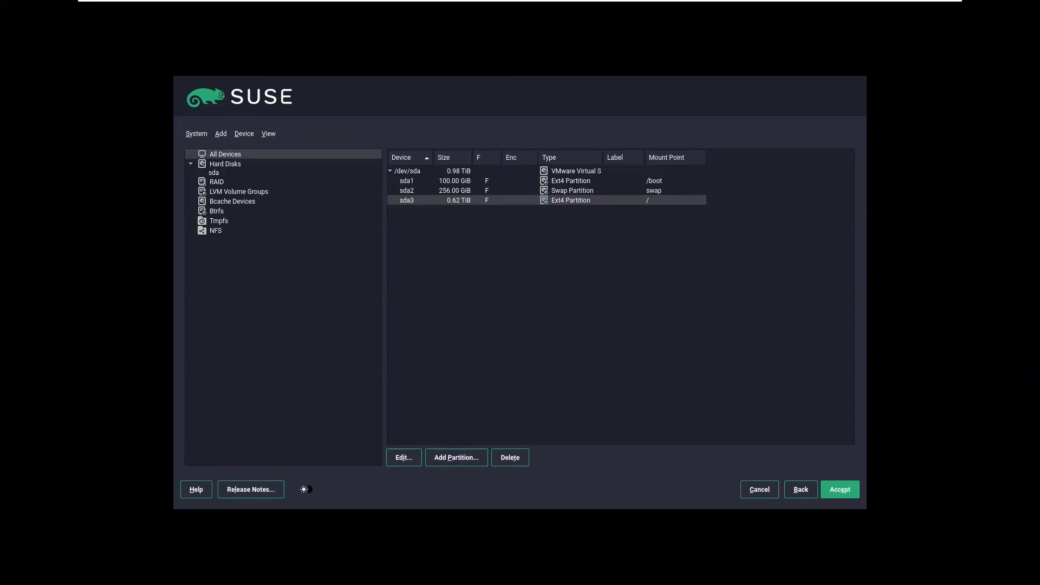
Accept the custom partition layout without a BIOS Boot Partition and continue past the suggested partitioning
{"action": "left_click", "coordinate": [839, 490]}
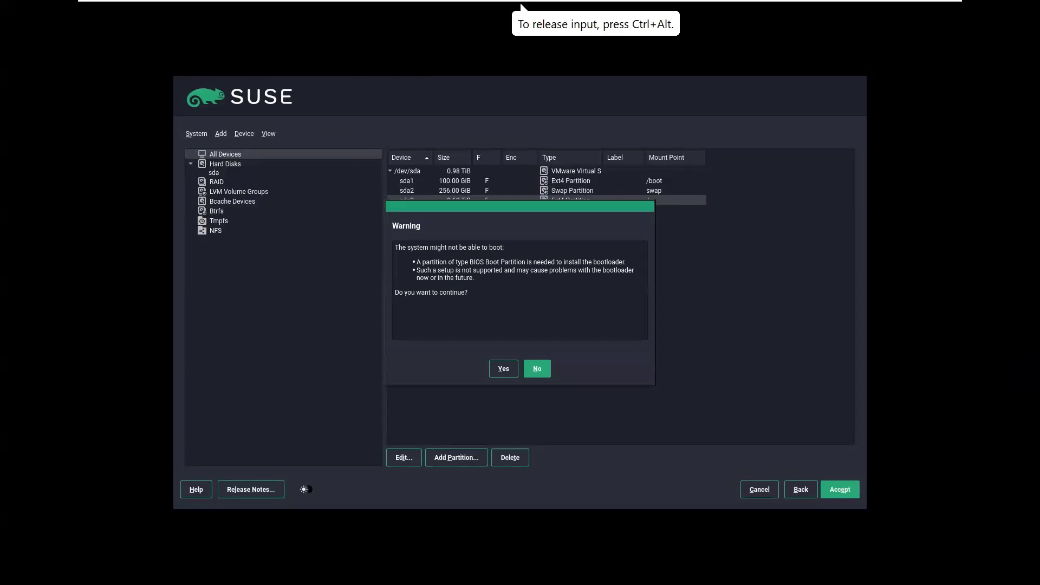
{"action": "left_click", "coordinate": [510, 374]}
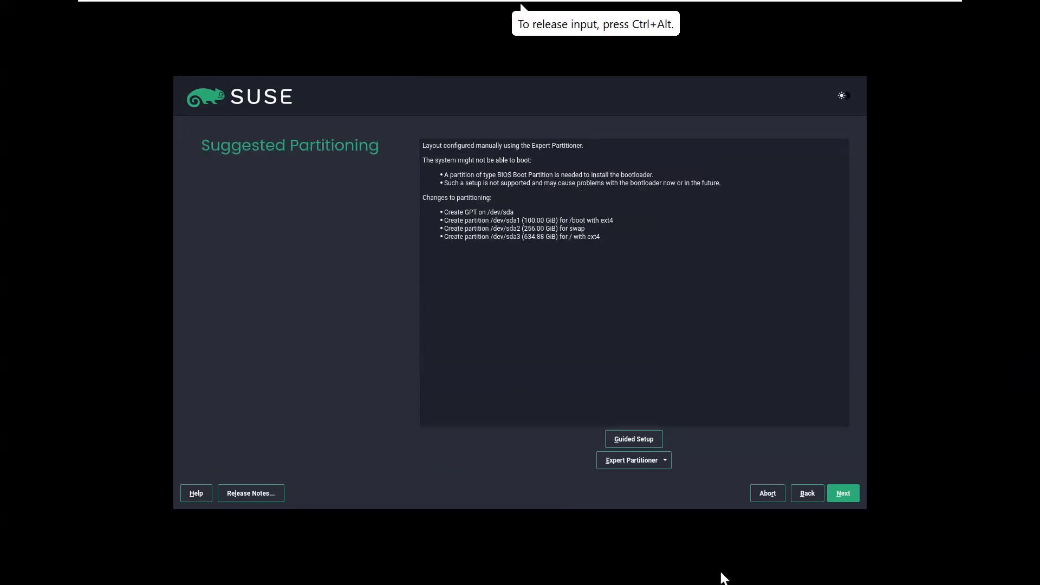
{"action": "left_click", "coordinate": [843, 494]}
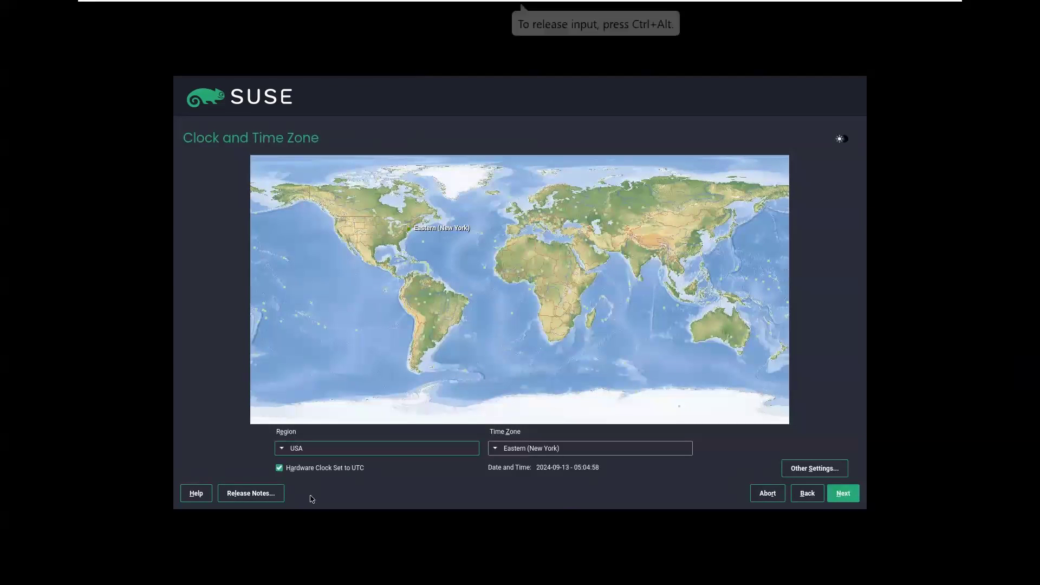
Set the clock region to Asia and the time zone to Kolkata, and continue to the root authentication
{"action": "left_click", "coordinate": [284, 450]}
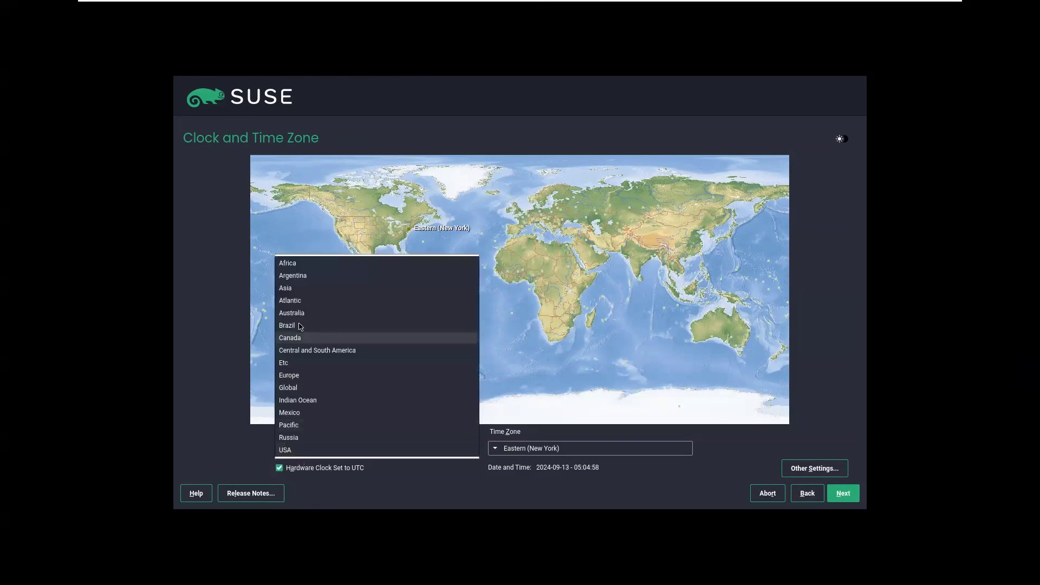
{"action": "left_click", "coordinate": [289, 288]}
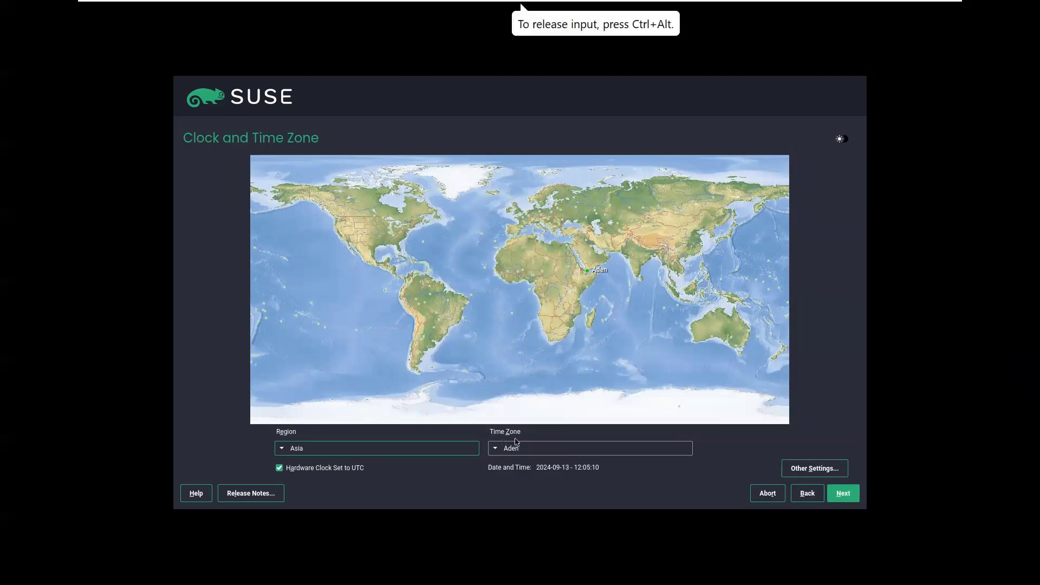
{"action": "left_click", "coordinate": [499, 453]}
{"action": "scroll", "coordinate": [498, 454], "scroll_direction": "down", "scroll_amount": 4}
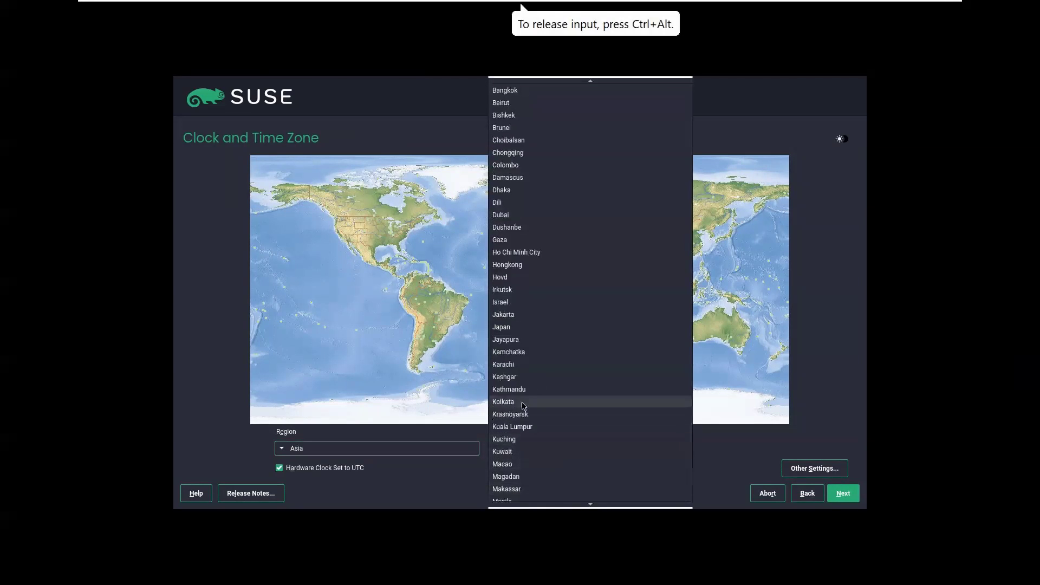
{"action": "left_click", "coordinate": [523, 404]}
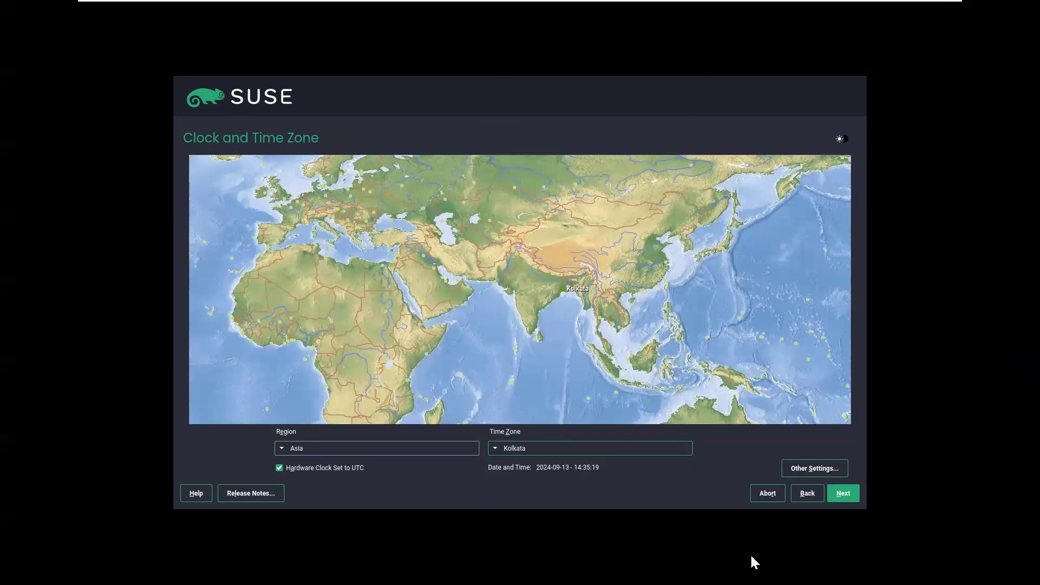
{"action": "left_click", "coordinate": [843, 493]}
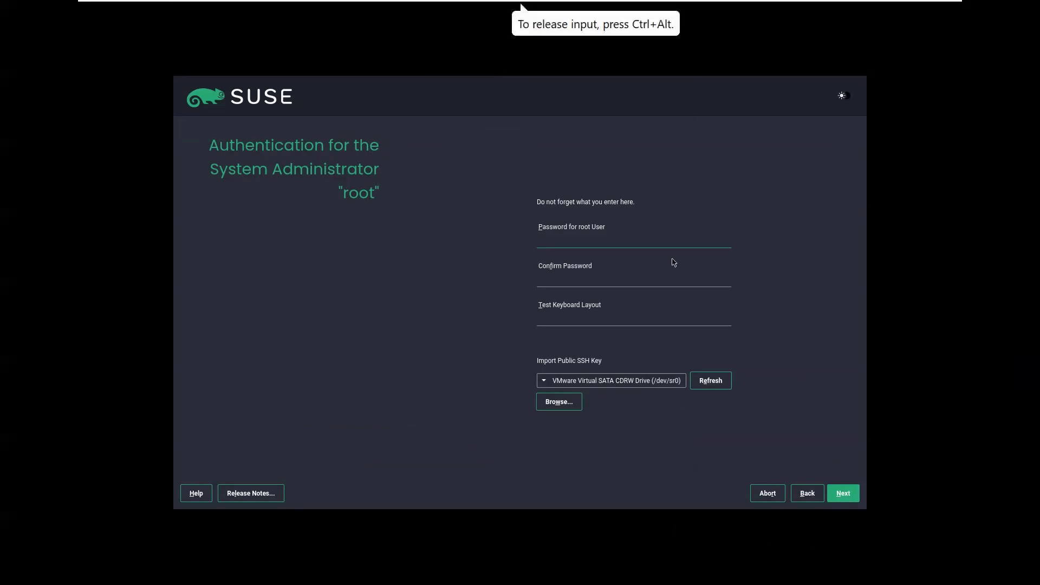
Enter and confirm the password for the root user, and accept using it despite its simplicity
{"action": "type", "text": "*********"}
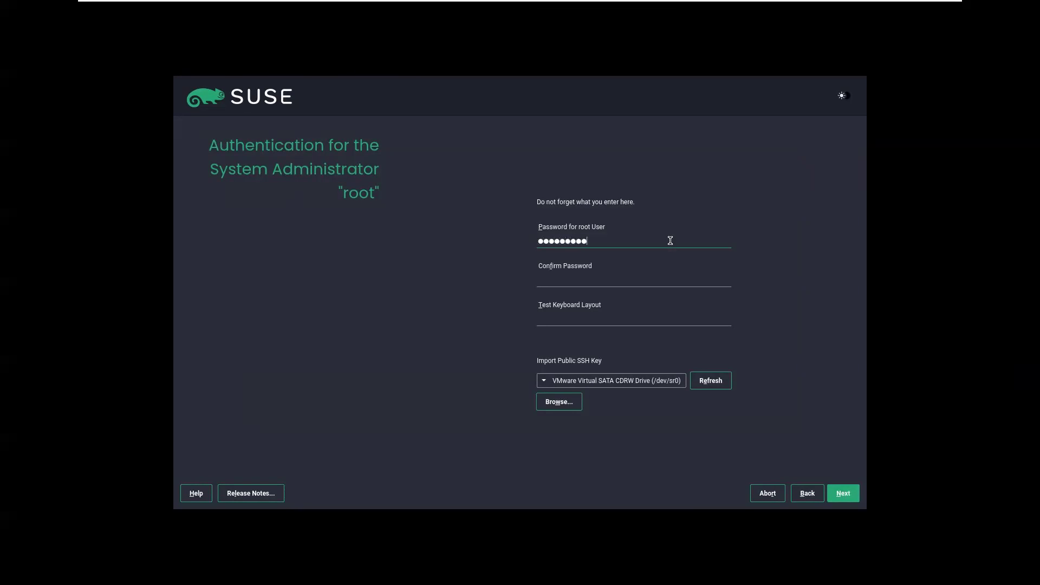
{"action": "left_click", "coordinate": [675, 281]}
{"action": "type", "text": "*********"}
{"action": "left_click", "coordinate": [846, 495]}
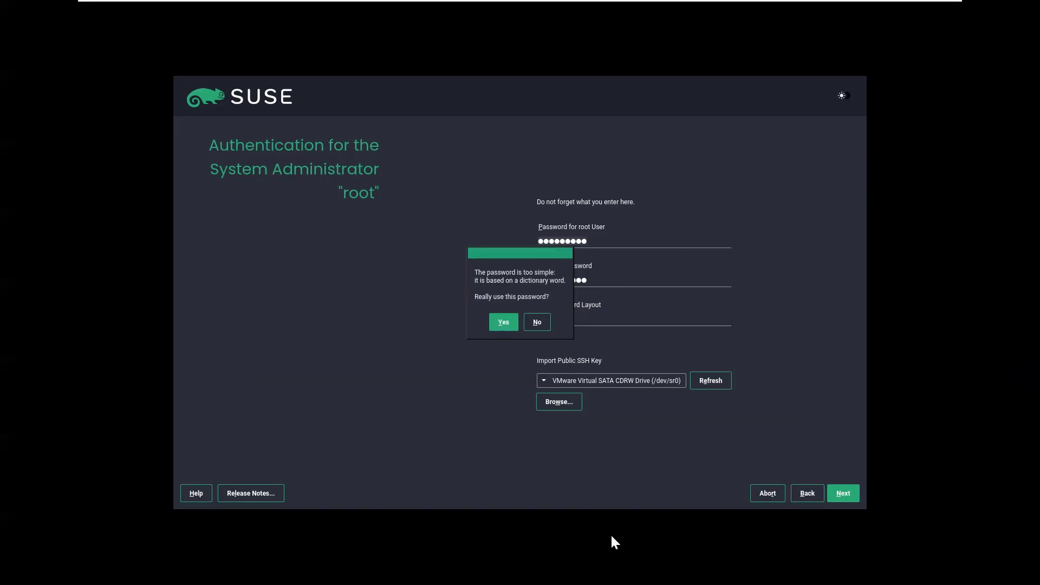
{"action": "left_click", "coordinate": [505, 327]}
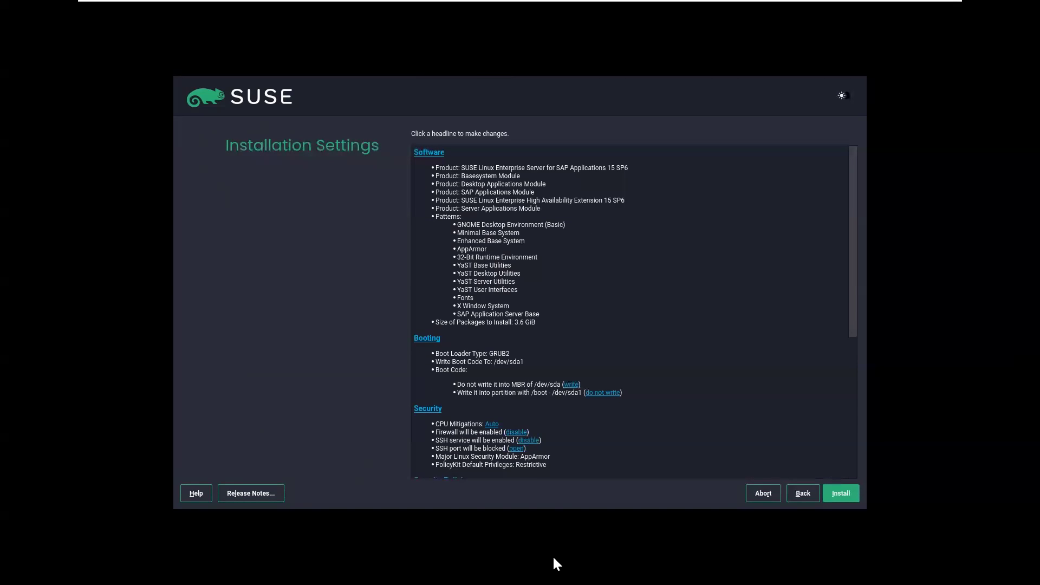
Disable the firewall in the installation settings and start the installation, confirming the changes to the hard disk
{"action": "left_click", "coordinate": [516, 432]}
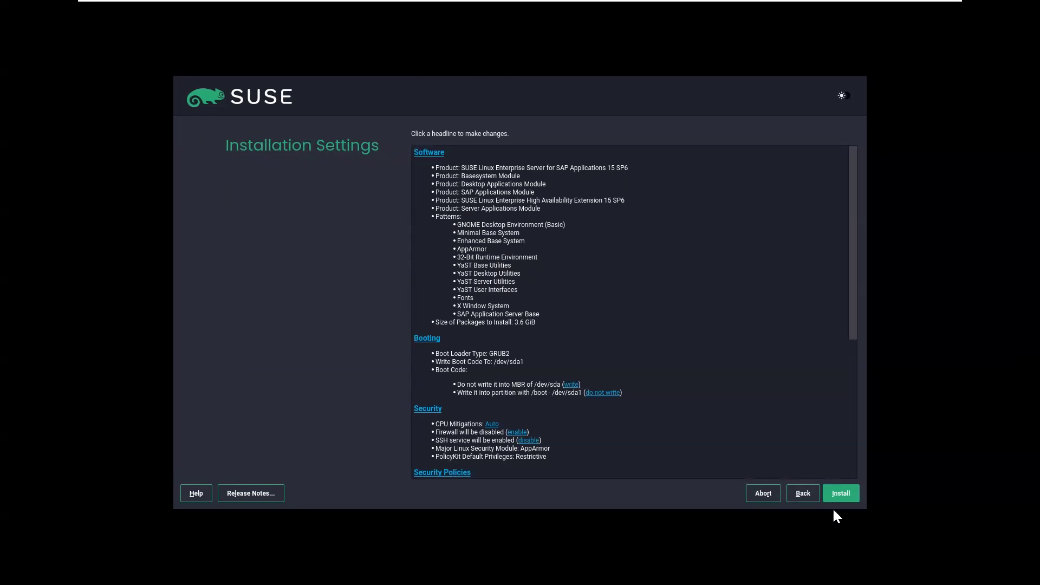
{"action": "left_click", "coordinate": [847, 496]}
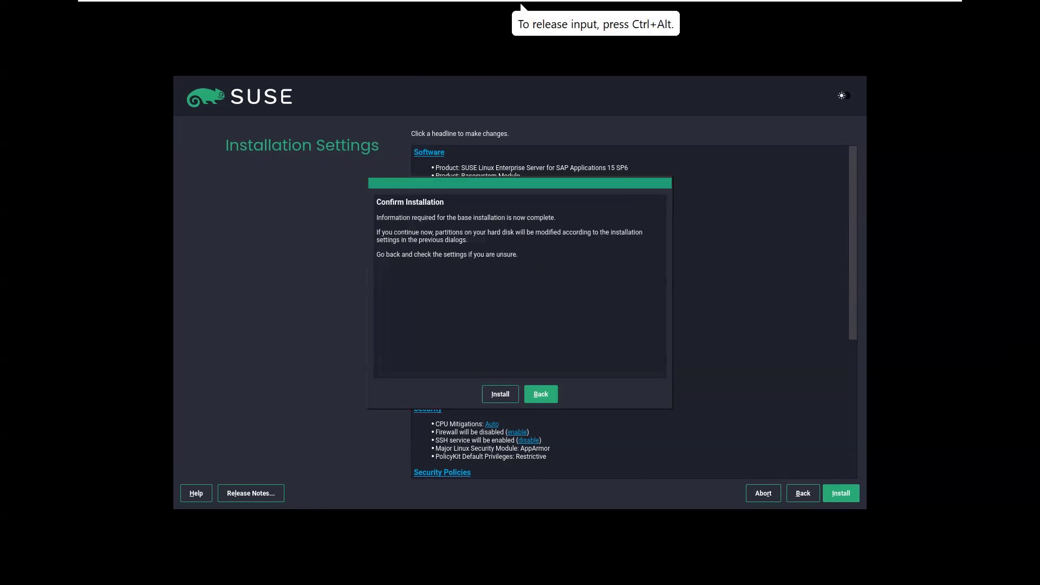
{"action": "left_click", "coordinate": [501, 395]}
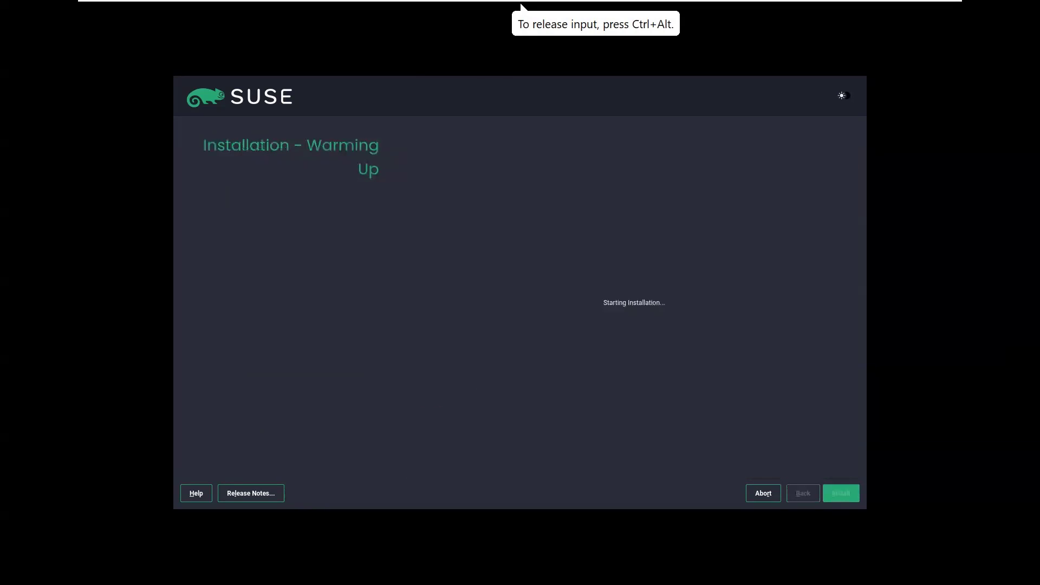